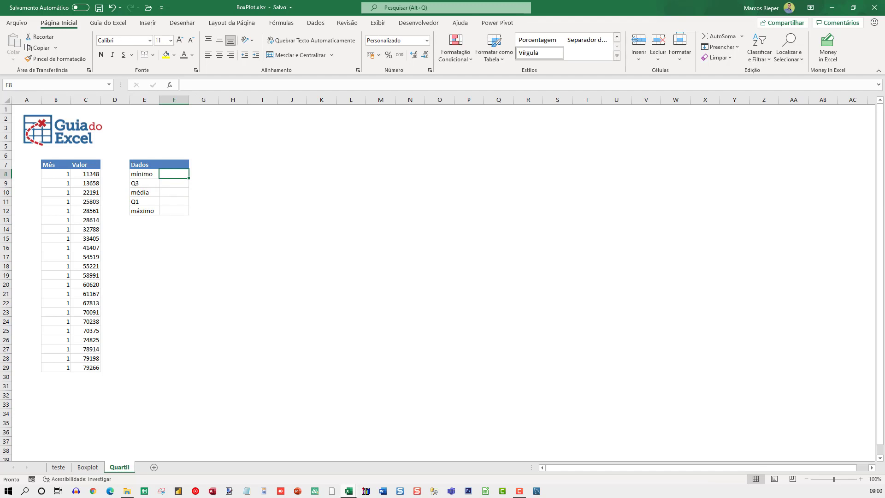
Start a QUARTIL formula in cell F8, beside the mínimo label
scroll(238, 251, up, 4)
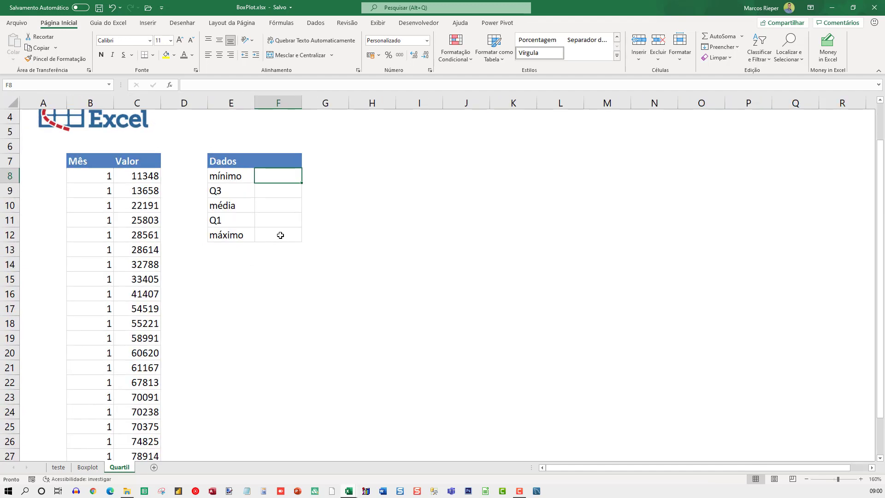
scroll(280, 236, down, 2)
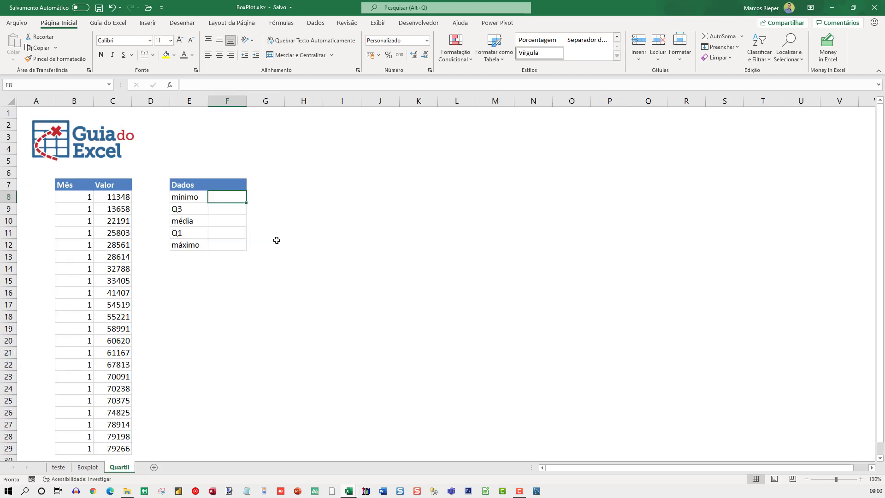
text(=)
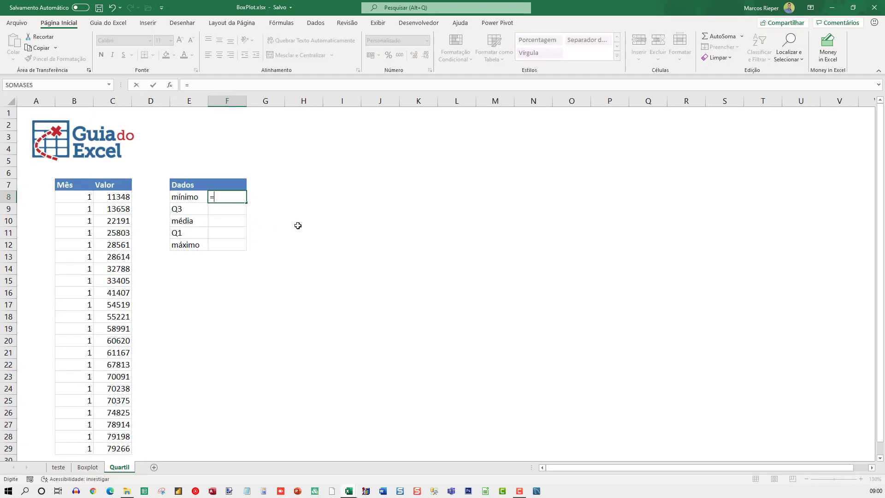
text(QUARTIL)
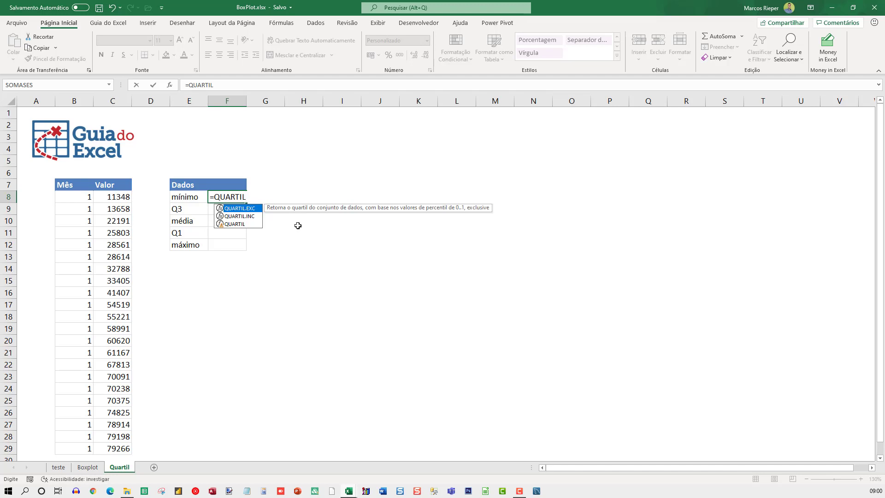
Compare the suggested functions QUARTIL.EXC, QUARTIL.INC and QUARTIL by reading their descriptions
click(252, 217)
key(Down)
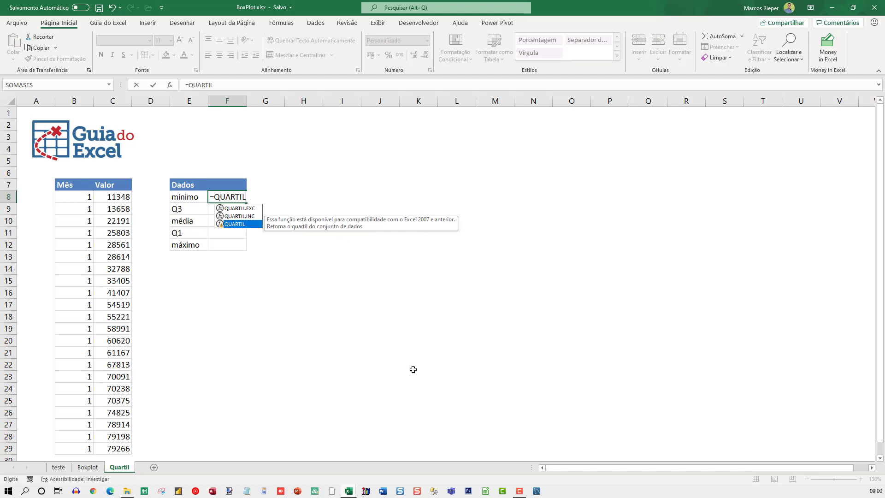
key(Up)
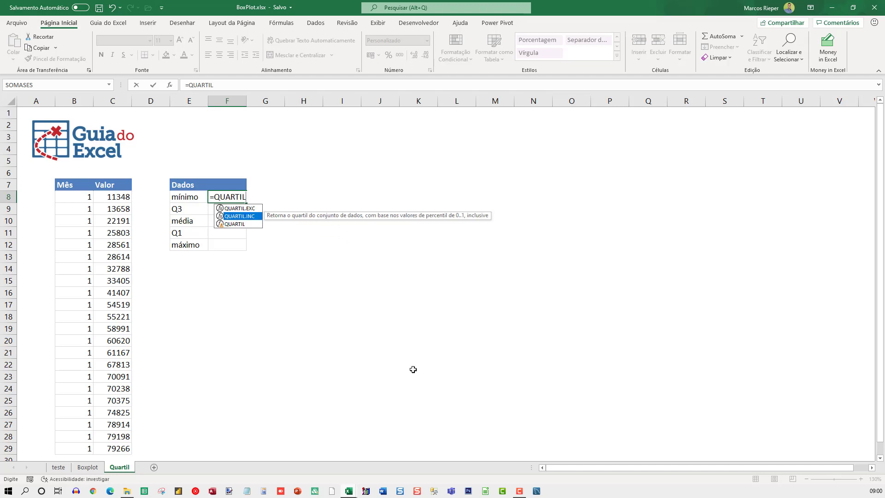
key(Down)
key(Up)
key(Down)
key(Up)
key(Down)
key(Up)
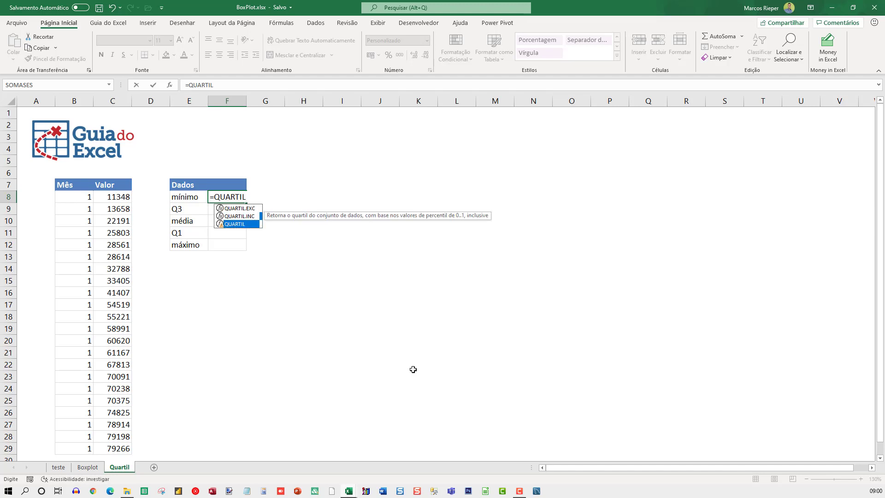
key(Up)
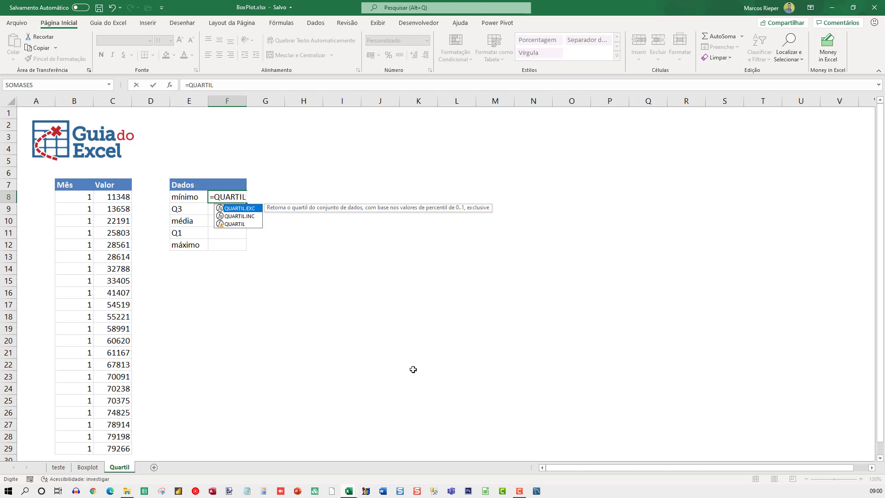
key(Down)
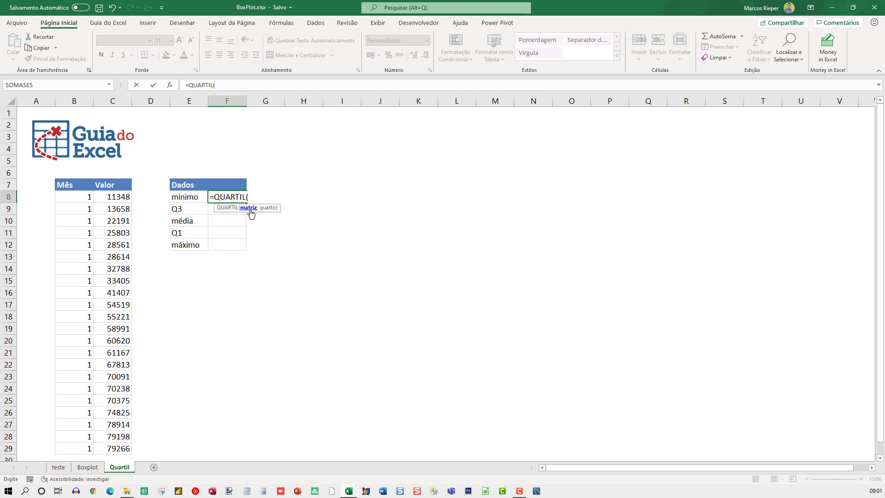
Complete the mínimo formula in F8 as =QUARTIL($C$8:$C$29;0) and check it against the Valor column
text(;)
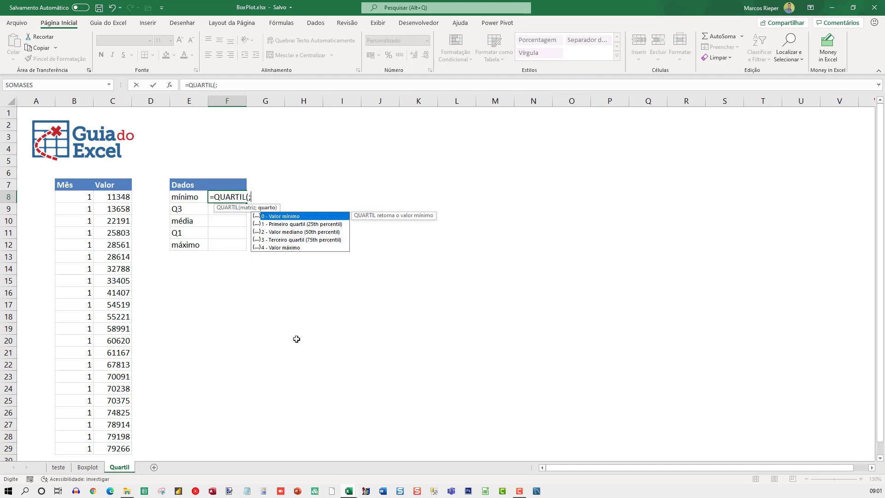
key(BackSpace)
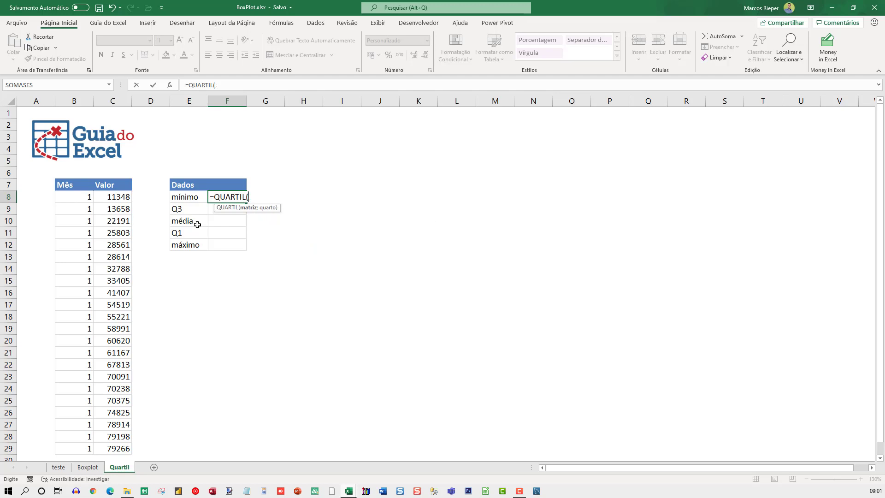
click(126, 198)
key(ctrl+shift+Down)
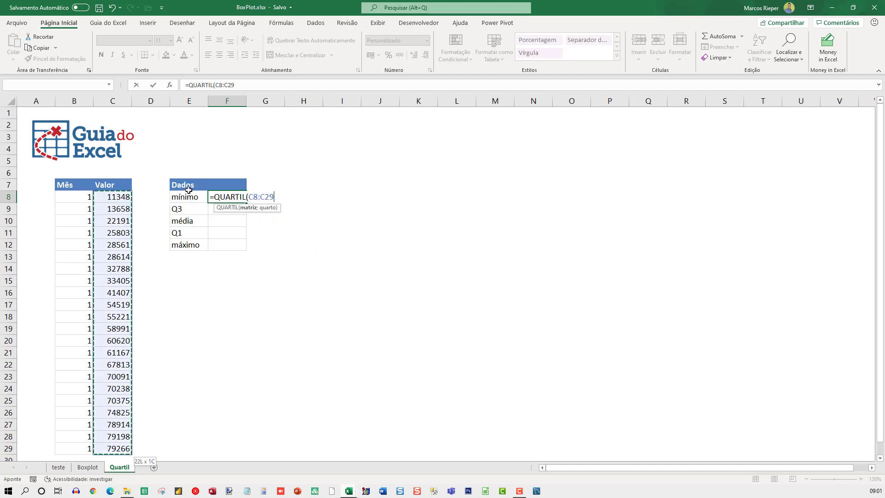
key(F4)
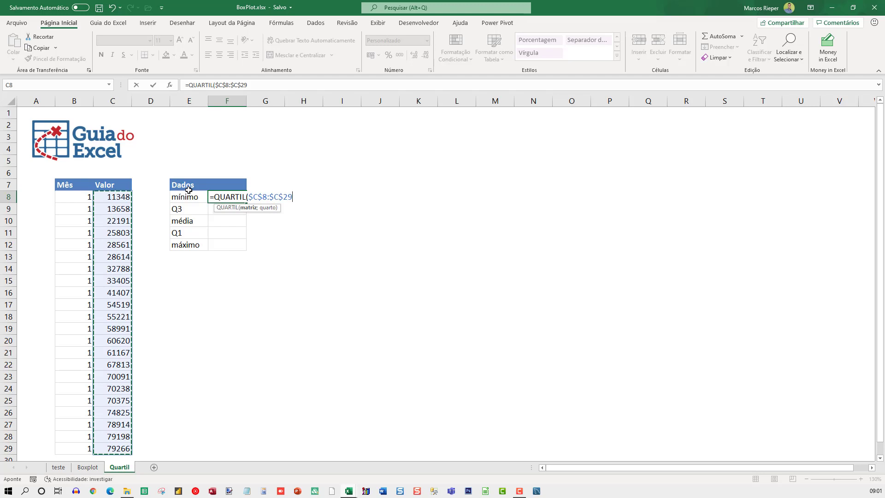
text(;)
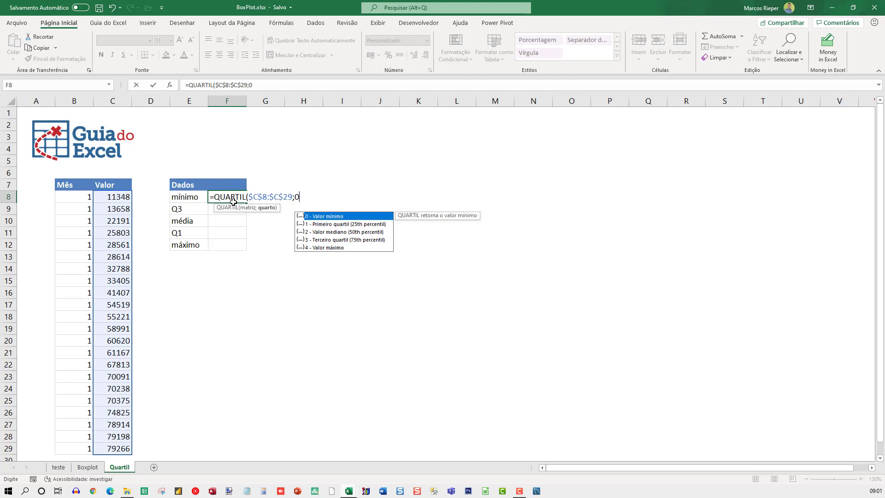
text(0))
key(Return)
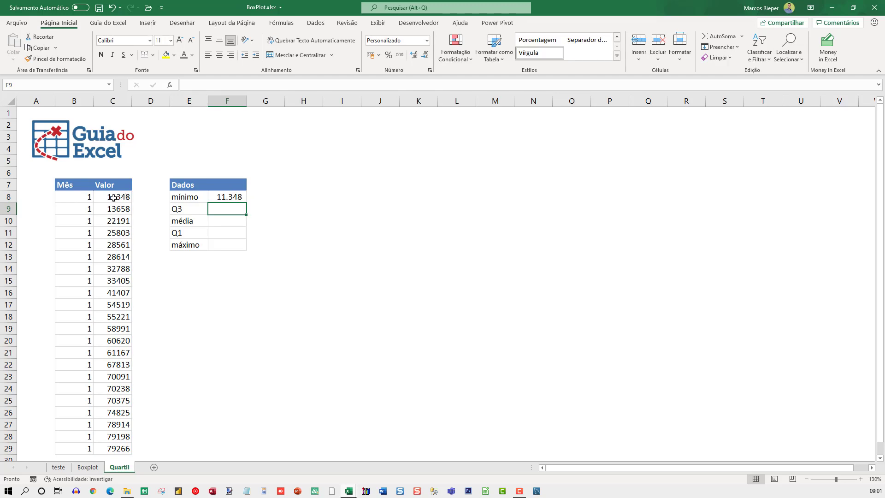
drag(114, 198, 102, 445)
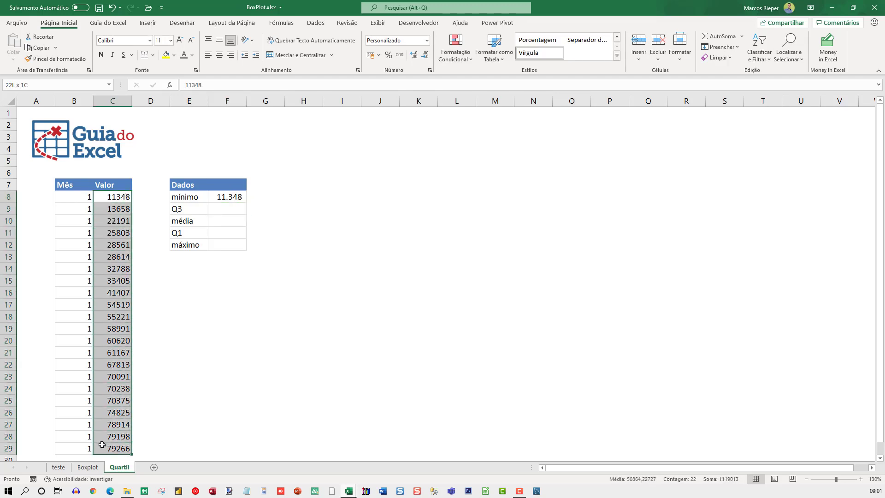
click(117, 195)
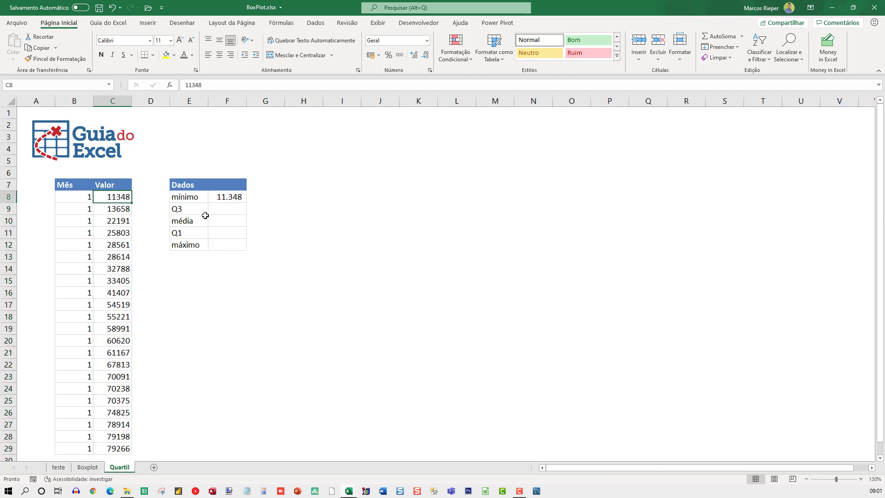
Calculate the máximo in cell F12 with =QUARTIL.INC($C$8:$C$29;4)
click(228, 246)
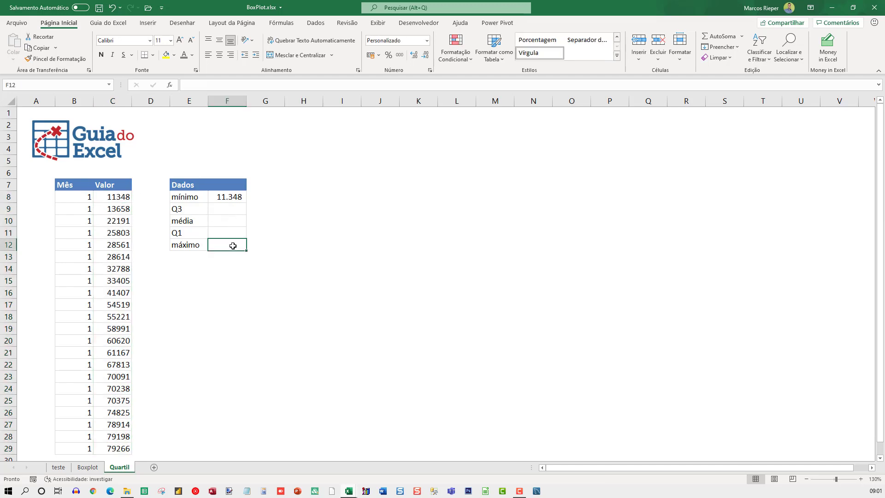
text(=)
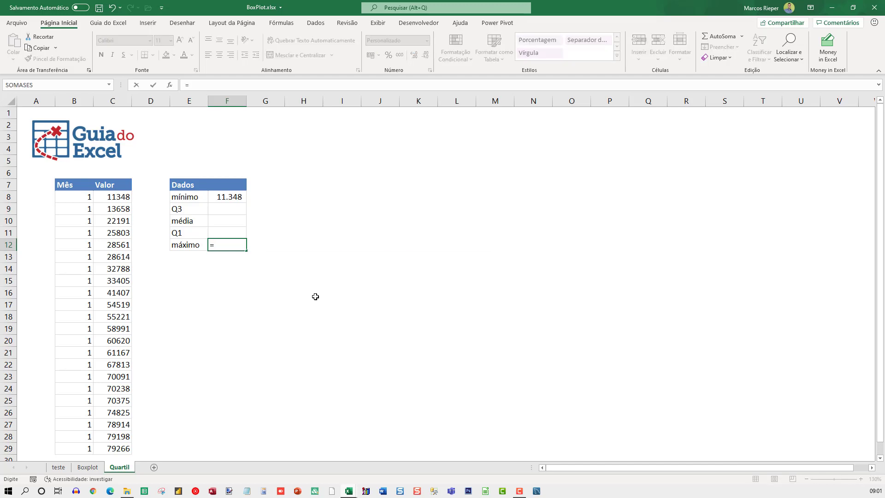
text(QUARTIL.INC()
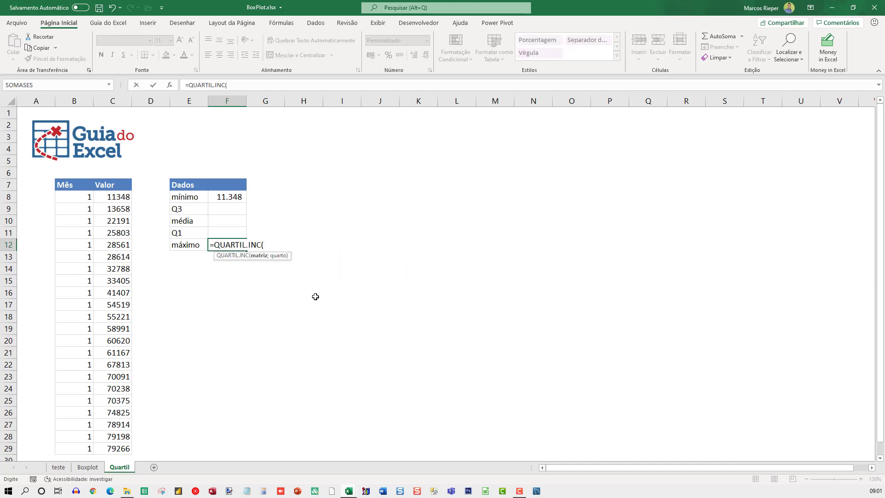
key(Left)
key(Left)
key(Left)
key(Left)
key(Up)
key(Up)
key(Right)
key(Up)
key(Up)
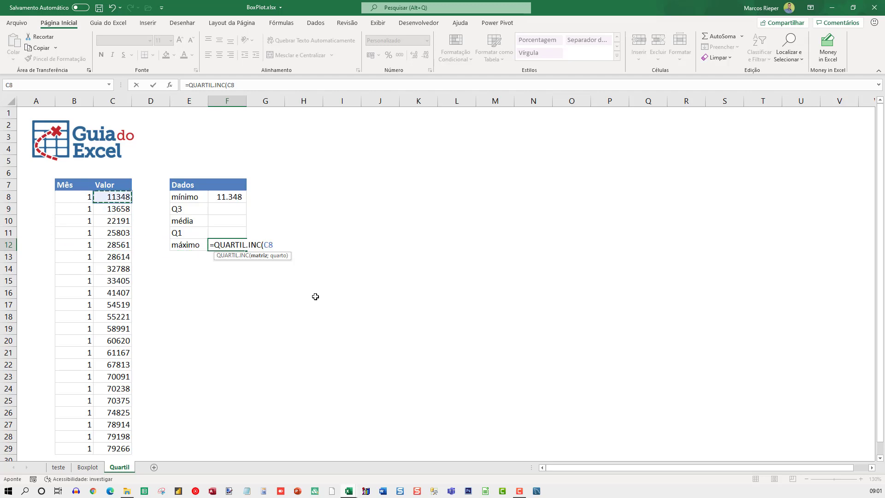
key(ctrl+shift+Down)
key(F4)
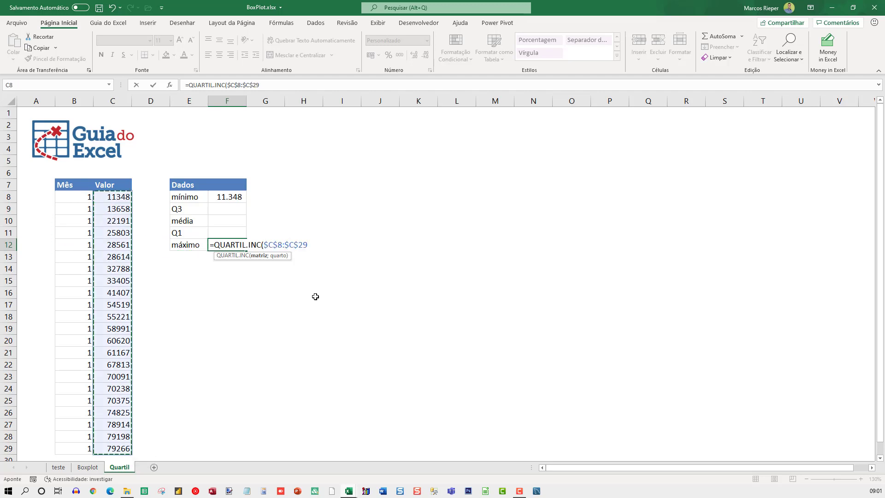
text(;)
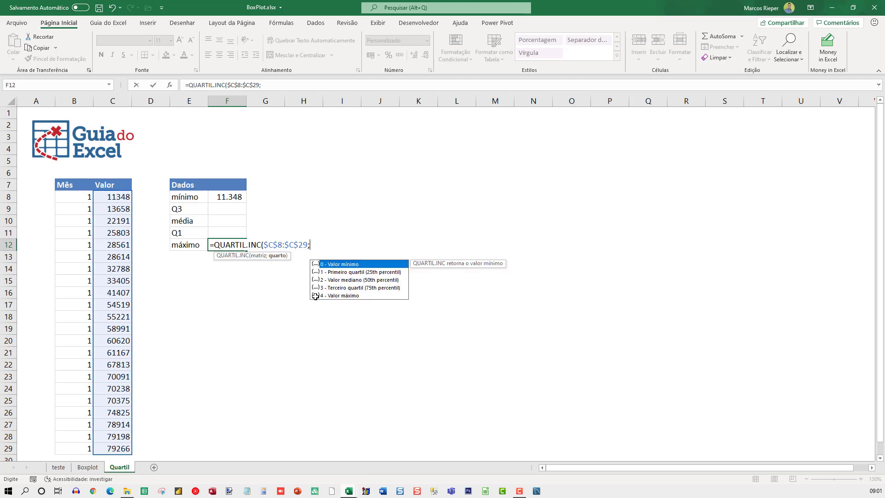
double_click(342, 296)
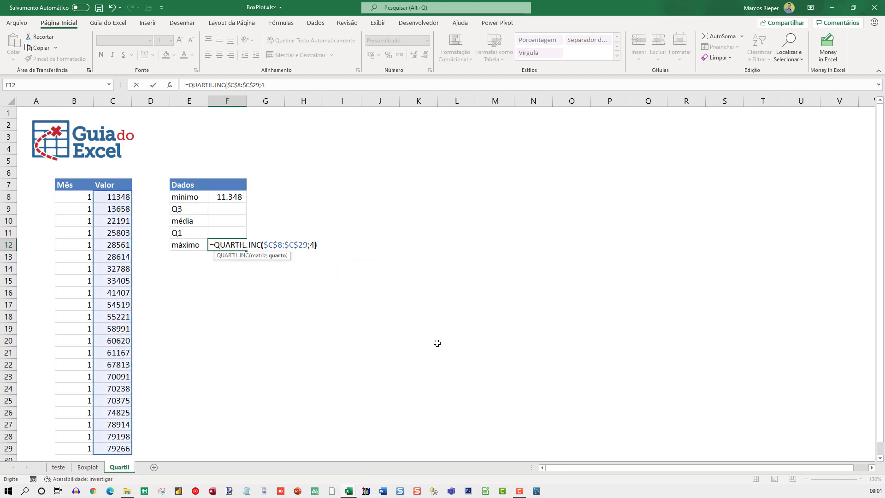
key(Return)
key(Up)
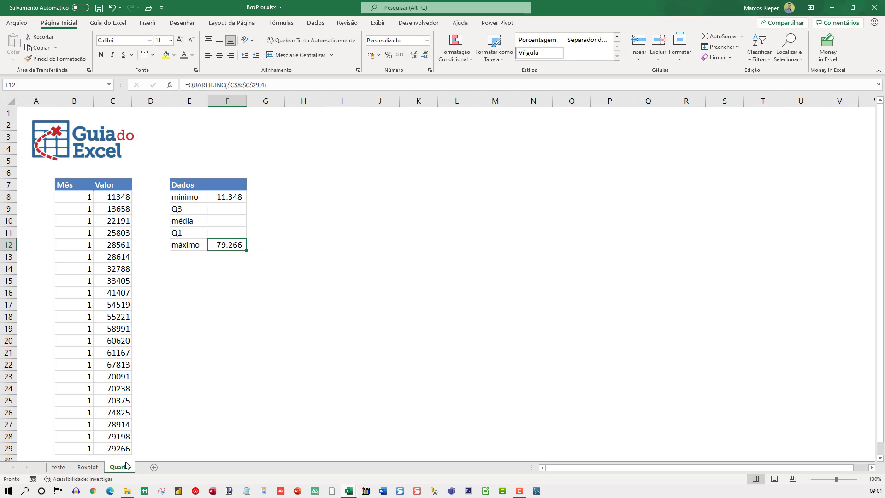
Calculate the first quartile in cell F11, beside Q1, with =QUARTIL.INC(C8:C29;1)
click(225, 207)
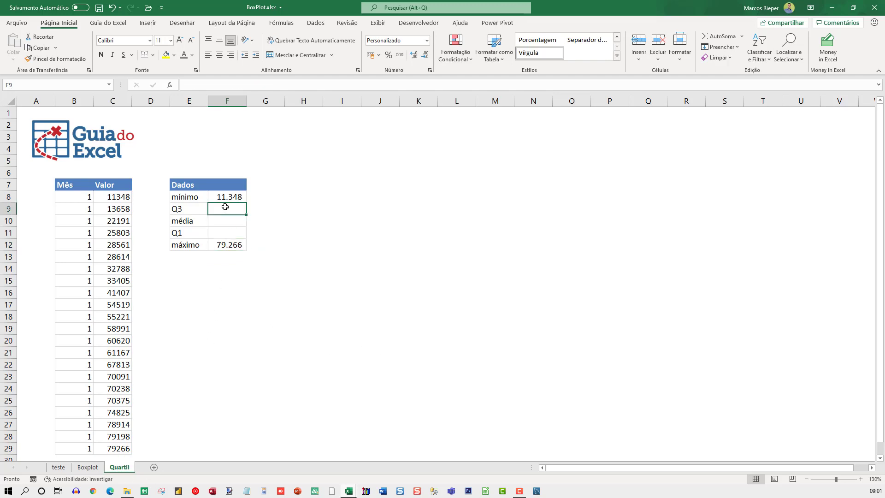
click(226, 232)
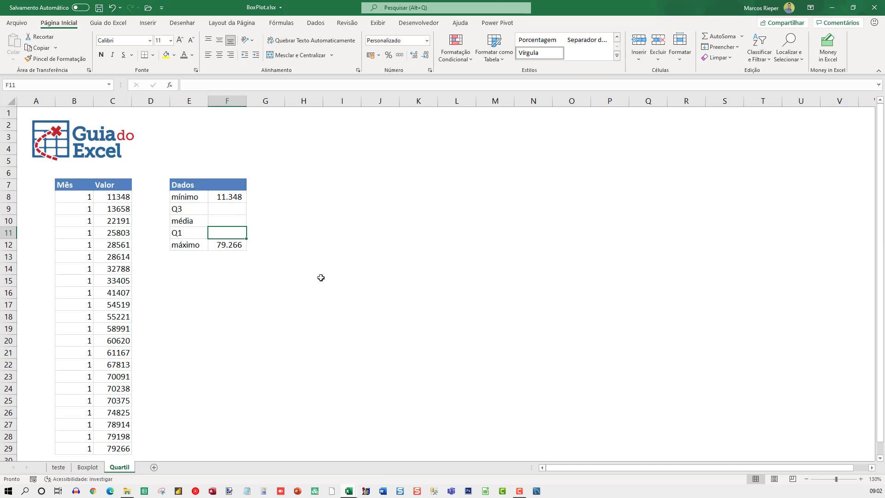
text(=QUARTIL.INC()
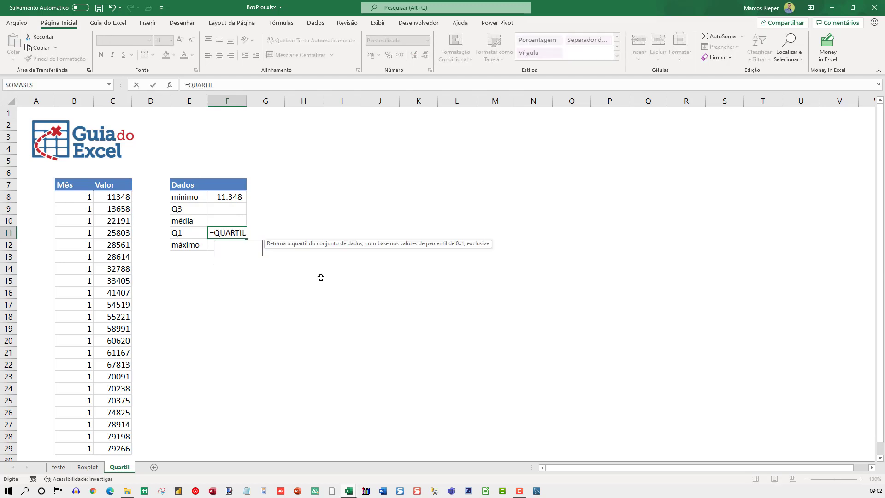
key(Left)
key(Left)
key(Left)
key(Up)
key(Up)
key(Up)
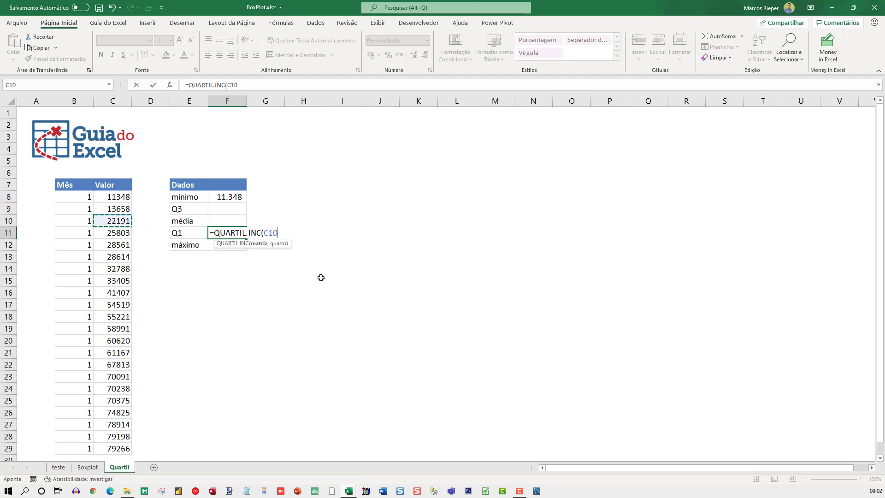
key(ctrl+shift+Down)
text(;)
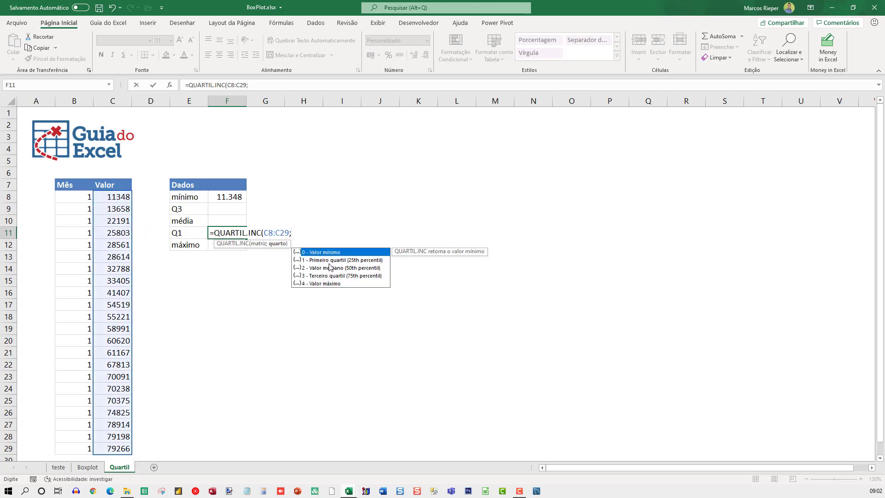
text(1)
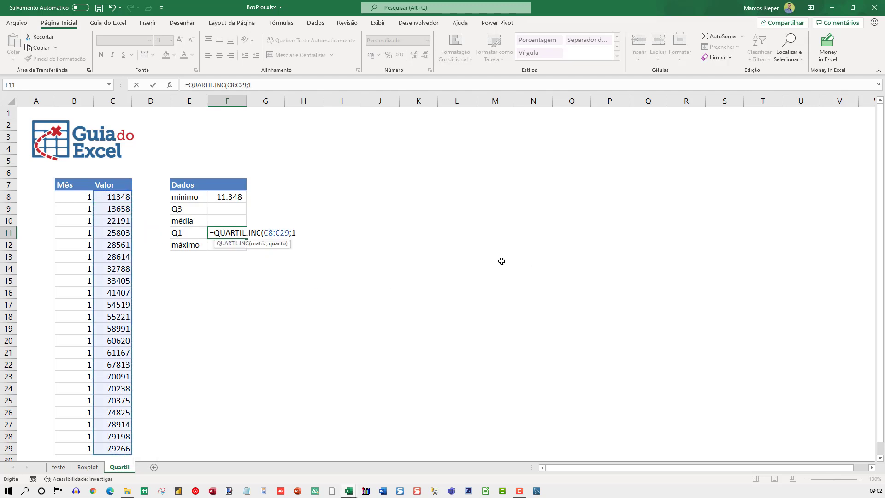
text())
key(Return)
Calculate the third quartile in cell F9, beside Q3, with =QUARTIL.INC($C$8:$C$29;3)
key(Up)
key(Up)
key(Up)
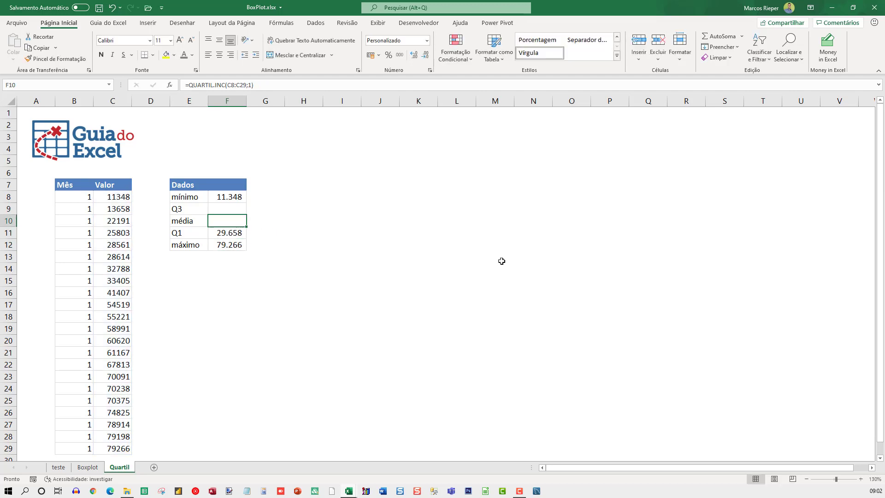
text(=)
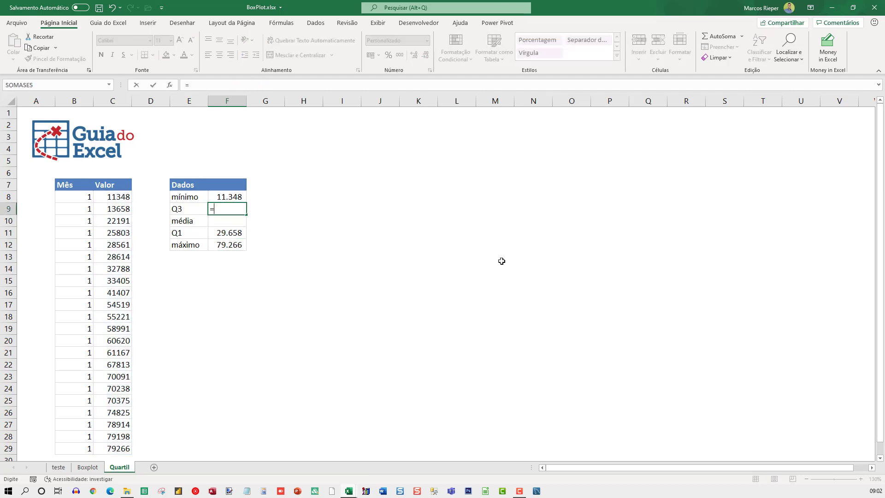
text(QUARTIL)
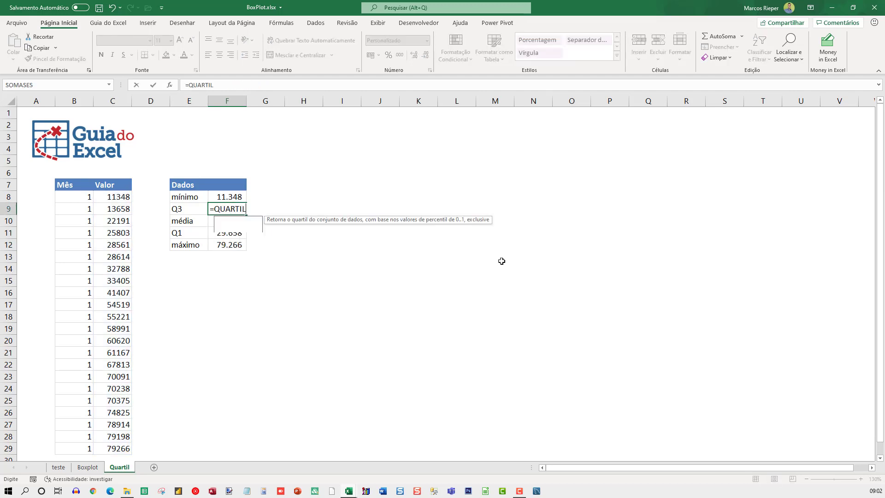
text(.INC()
key(Left)
key(Left)
key(Left)
key(Up)
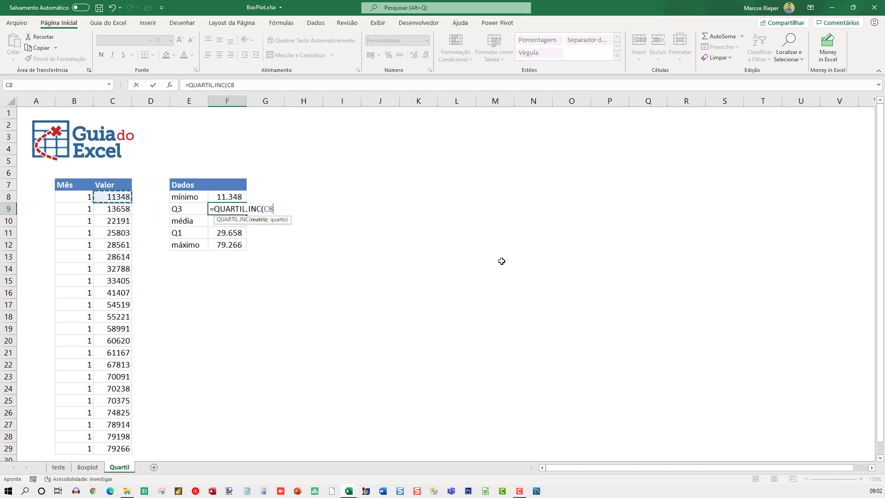
key(ctrl+shift+Down)
key(F4)
text(;)
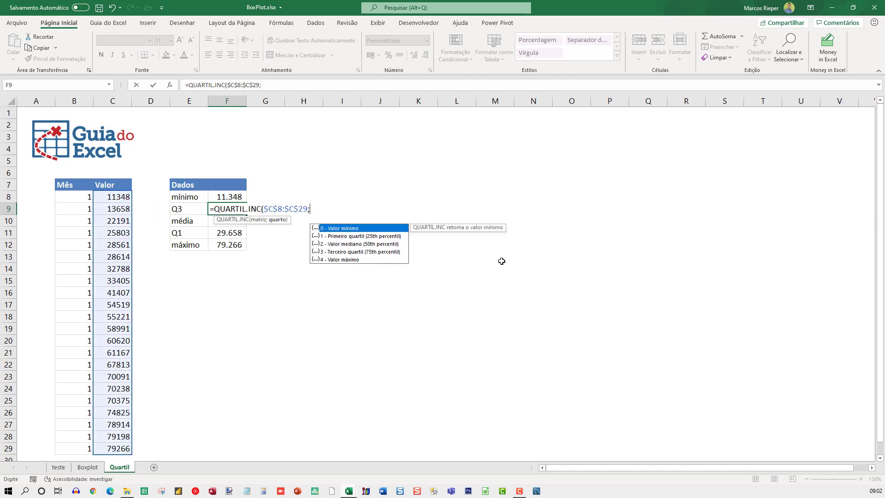
double_click(356, 253)
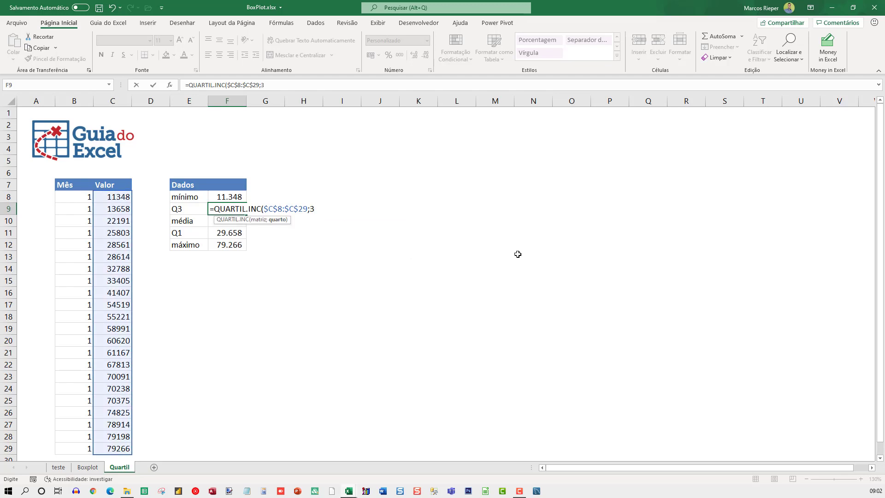
text())
key(Return)
Compare the Q1 and Q3 results with the neighbouring values in the Valor column
click(227, 257)
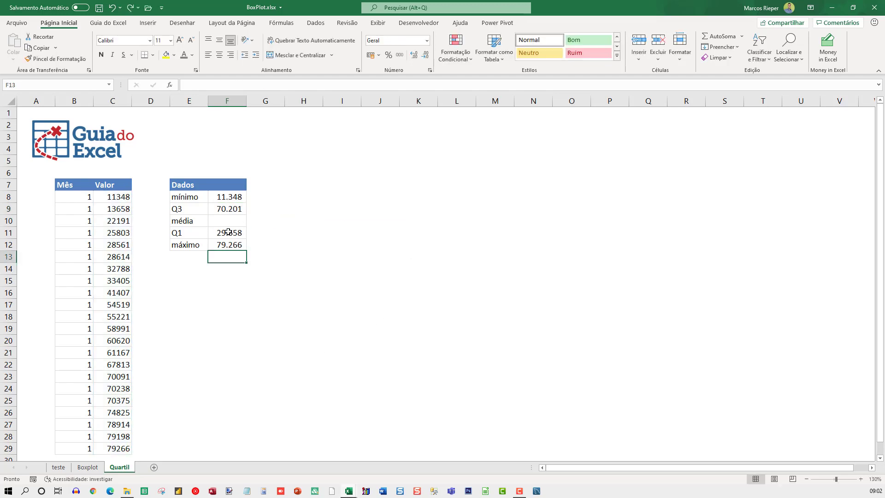
click(229, 232)
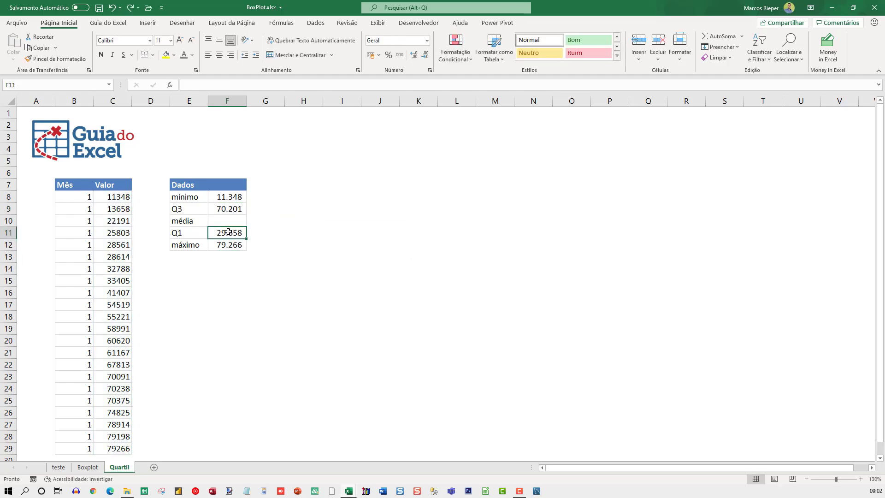
click(119, 244)
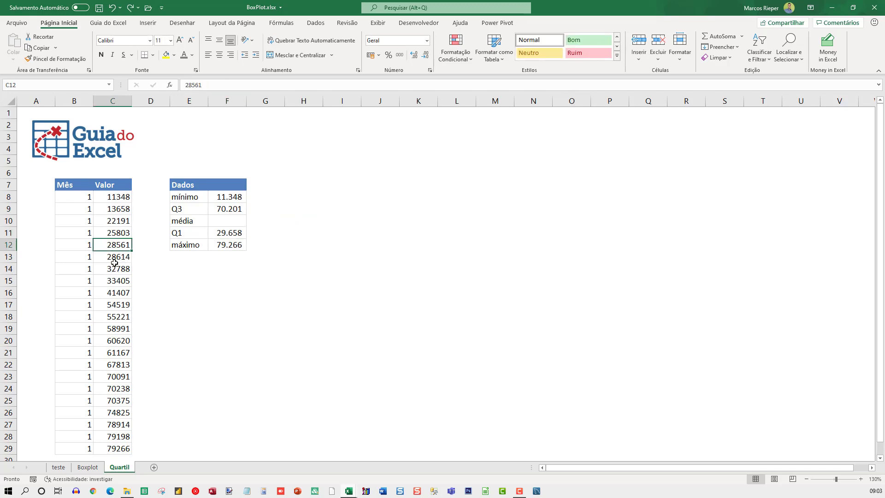
click(114, 261)
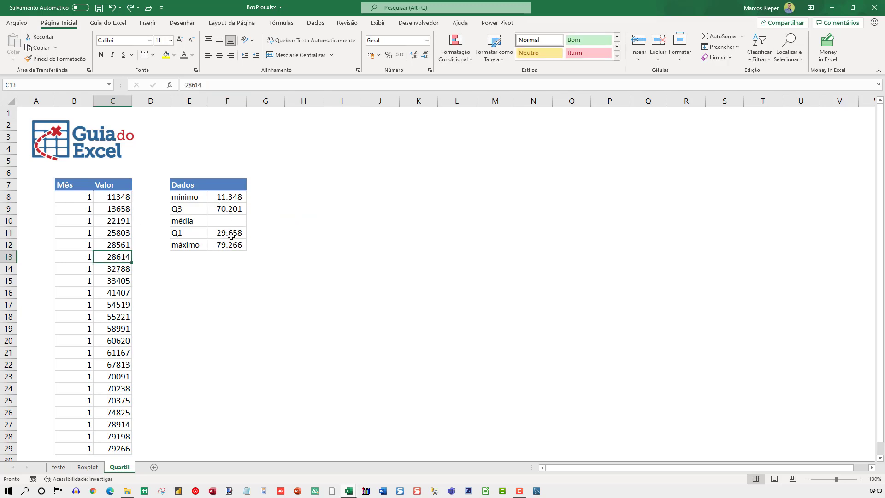
click(223, 208)
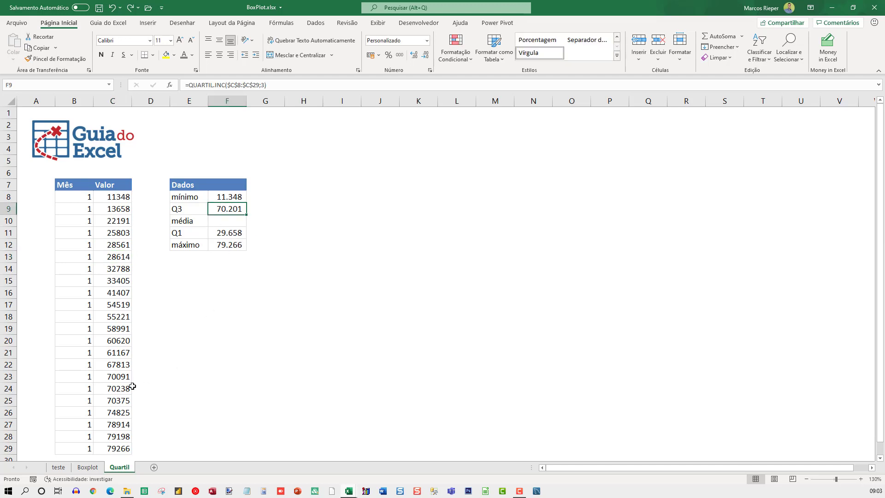
drag(119, 377, 199, 365)
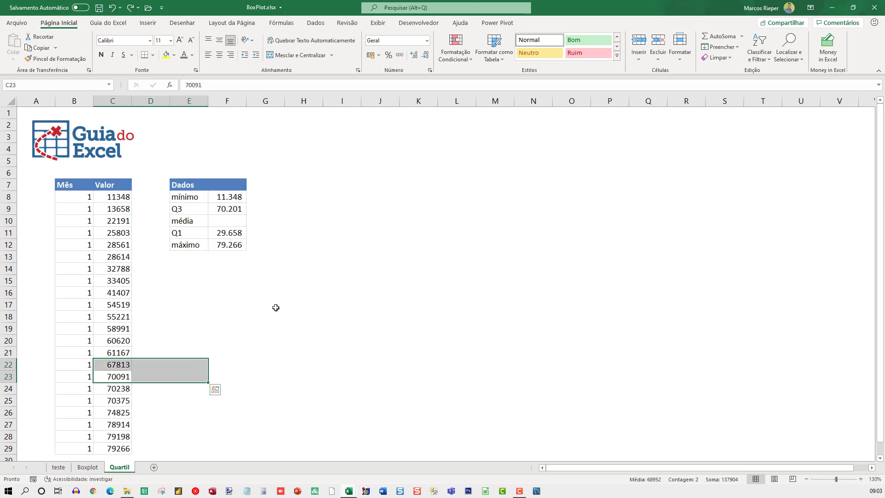
click(277, 307)
Calculate the média in cell F10 with =MÉDIA(C8:C29) and compare it with the middle values of the Valor column
click(223, 220)
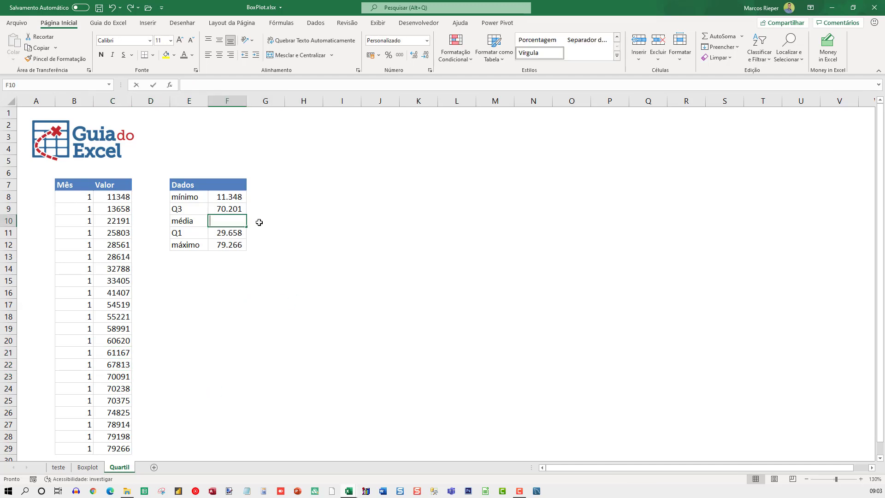
text(=MÉDIA()
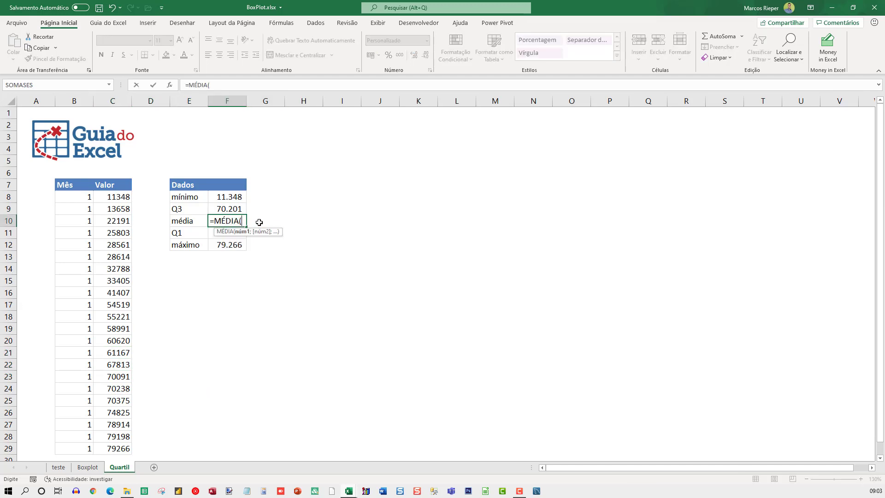
key(Left)
key(Left)
key(Left)
key(Up)
key(Up)
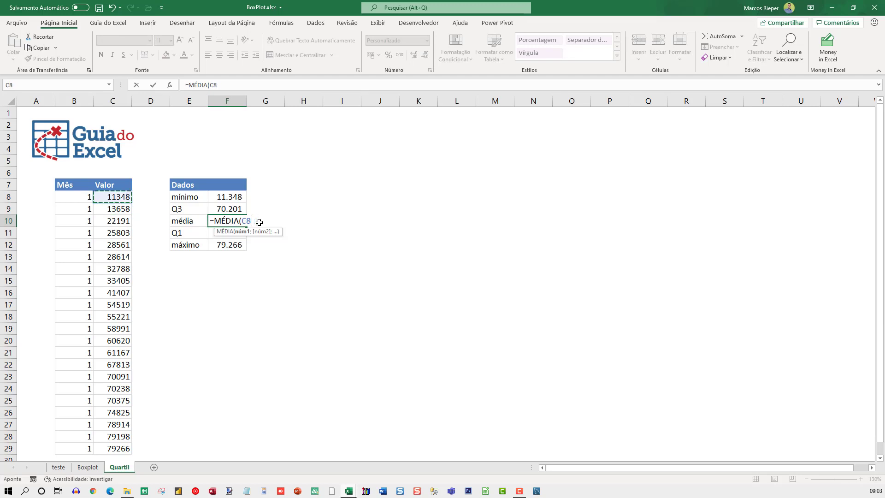
key(ctrl+shift+Down)
key(ctrl+Return)
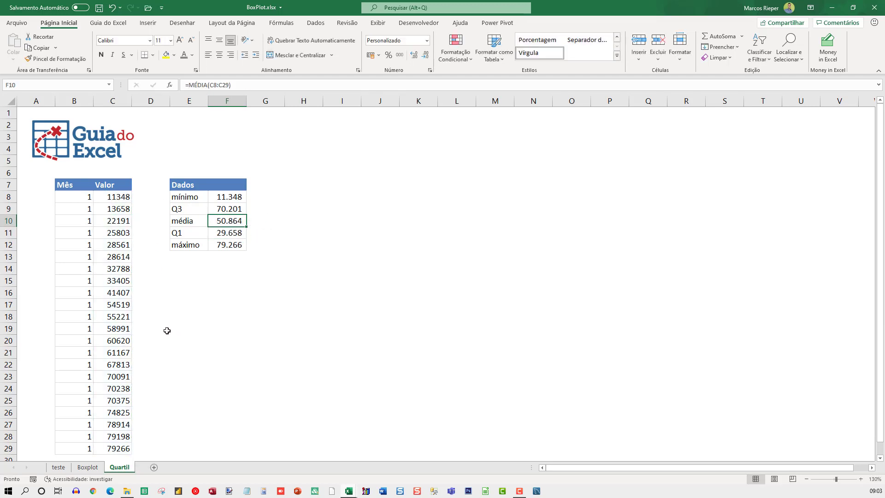
drag(121, 295, 120, 305)
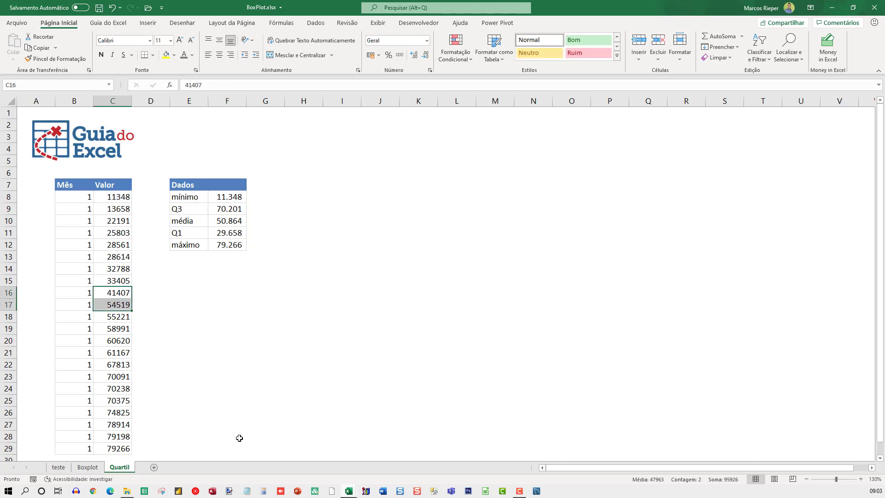
click(277, 190)
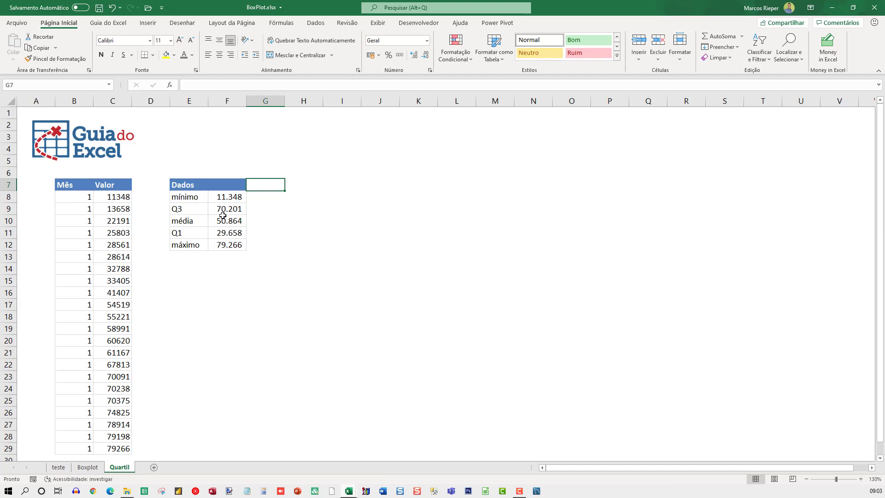
Open the Boxplot sheet and review the máximo, Q3, média, Q1 and Mínimo rows of the Vendas por vendedor table
click(87, 467)
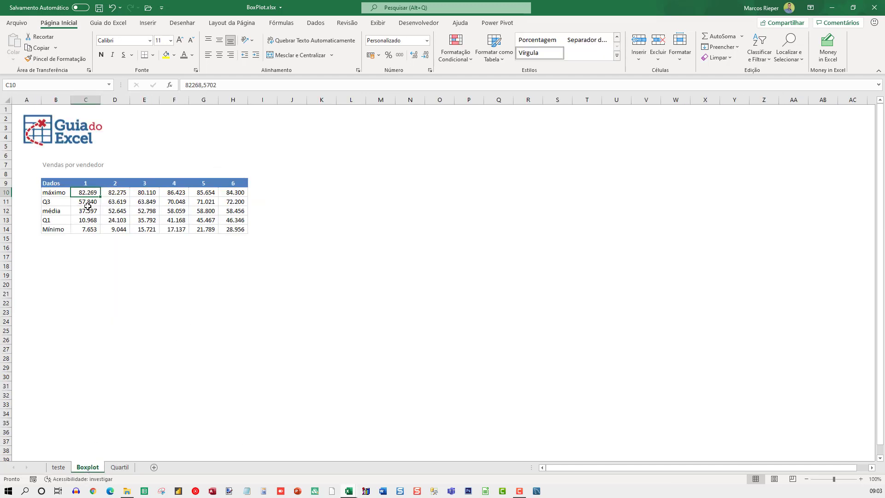
ctrl+scroll(247, 217, up, 4)
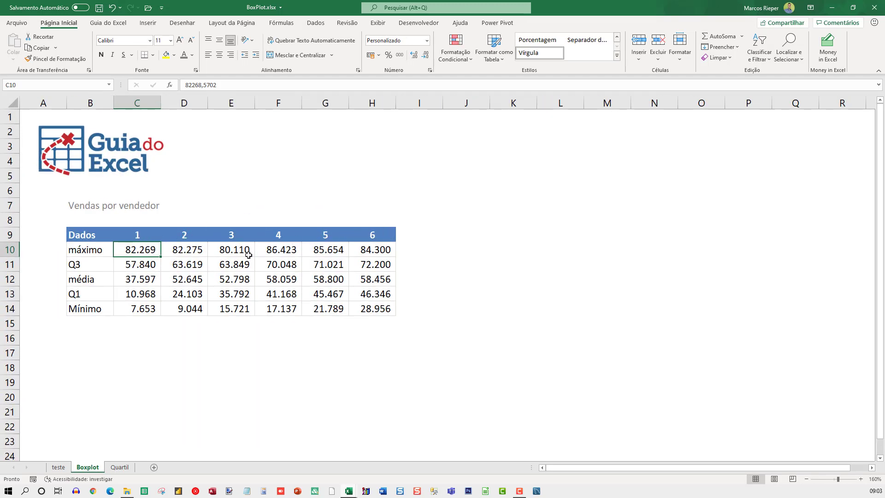
click(98, 247)
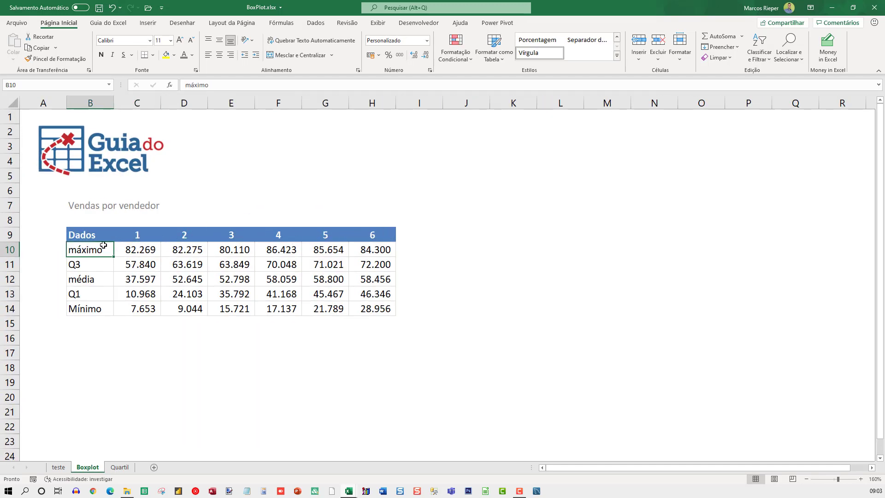
click(91, 266)
click(88, 278)
click(83, 292)
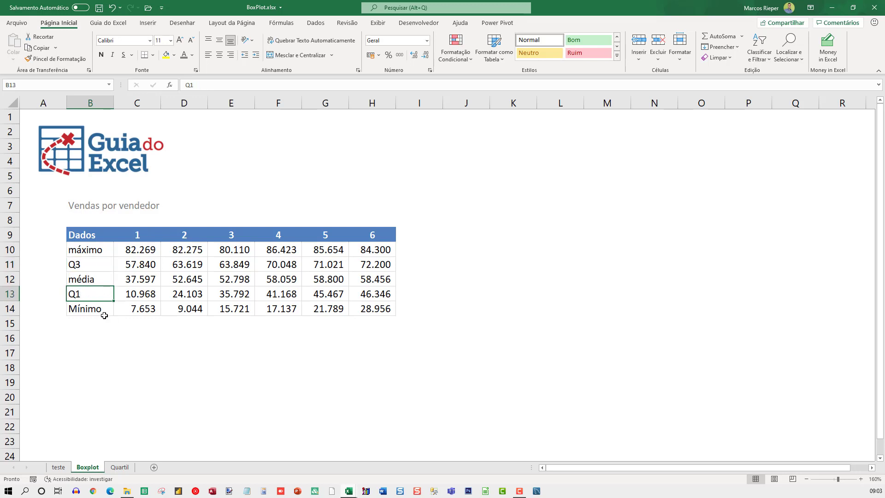
click(92, 310)
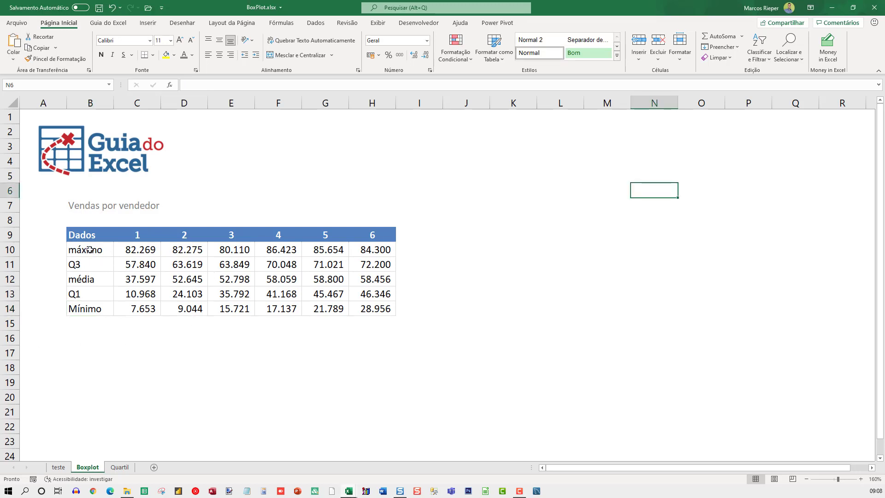
Insert a chart from the Vendas por vendedor data in B10:H14 and change its type to a line chart with markers
drag(90, 249, 346, 310)
key(alt+F1)
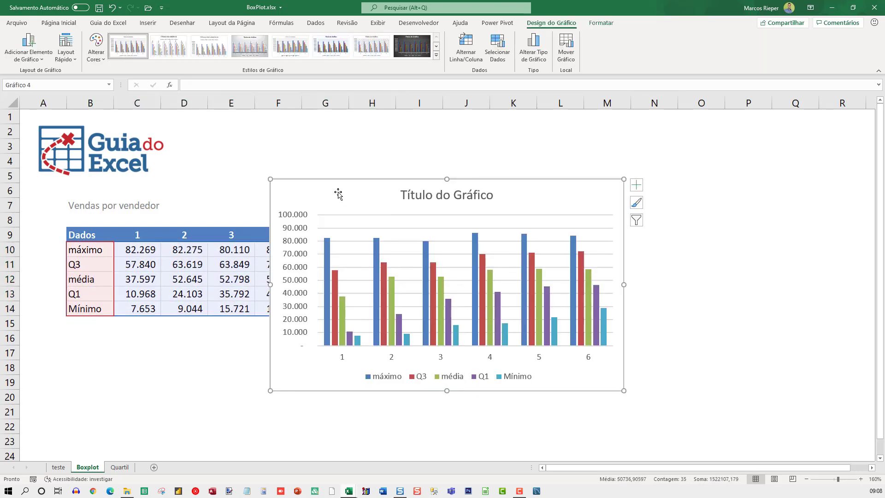
right_click(339, 193)
click(376, 290)
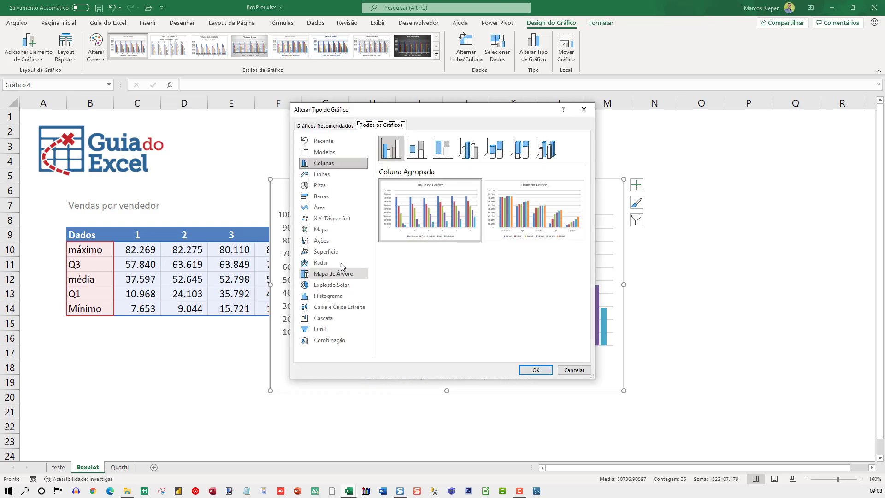
click(321, 174)
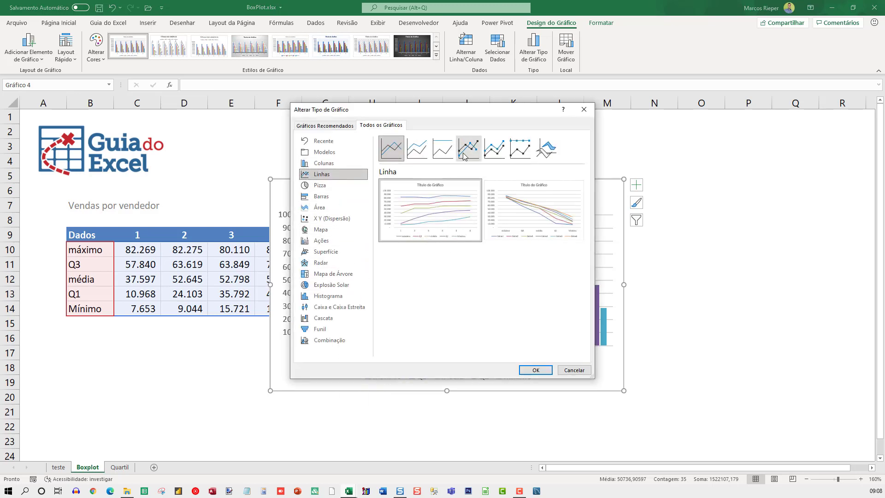
click(470, 152)
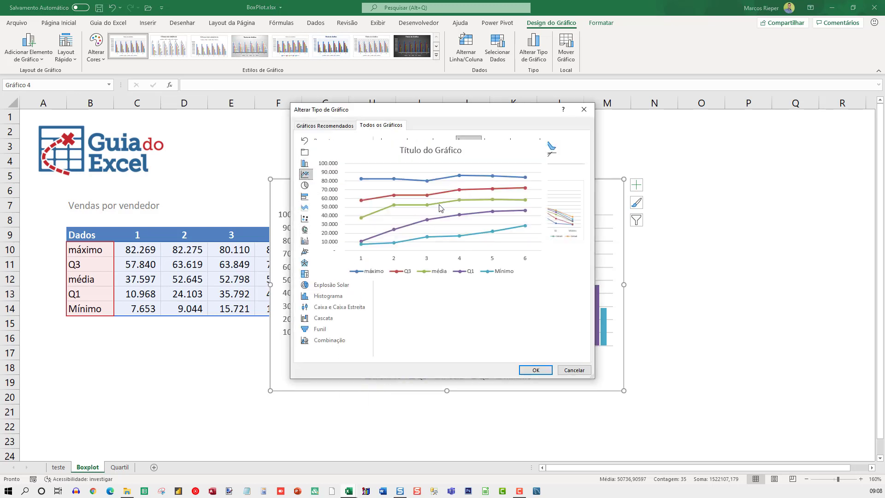
click(534, 369)
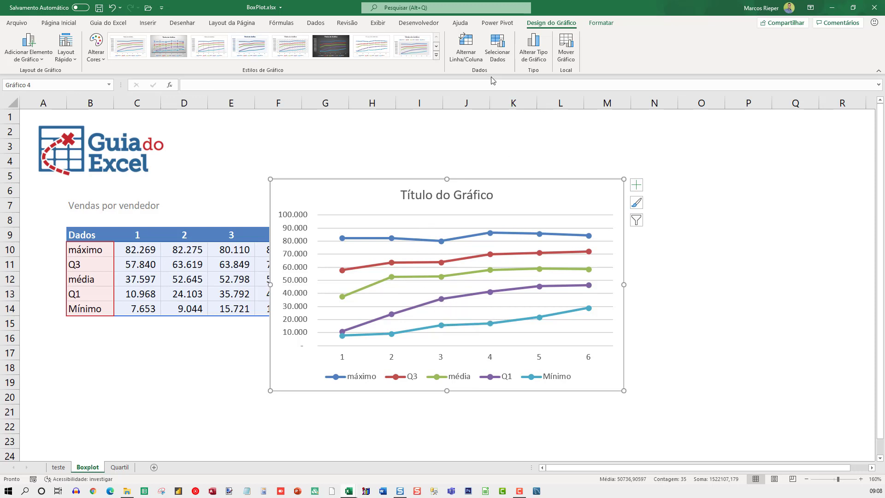
Open the chart's data source settings and move the Q1 series to the top of the legend entries
click(501, 49)
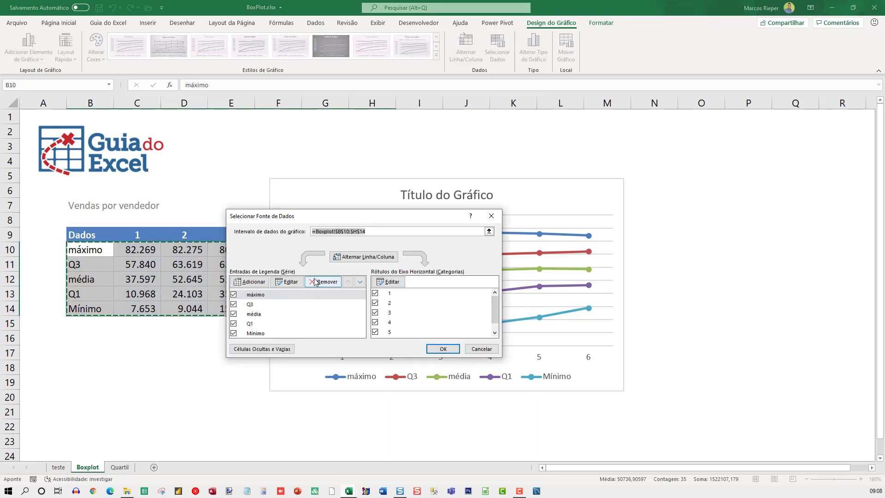
click(258, 324)
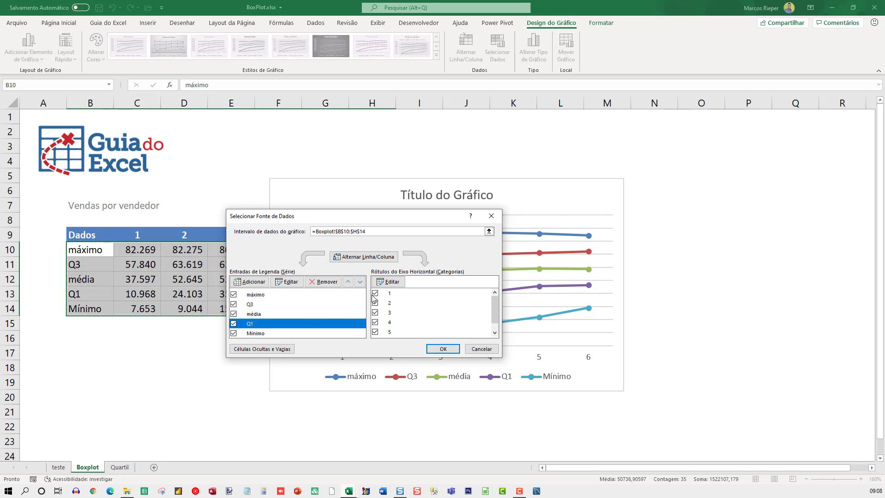
click(348, 283)
click(348, 283)
click(348, 283)
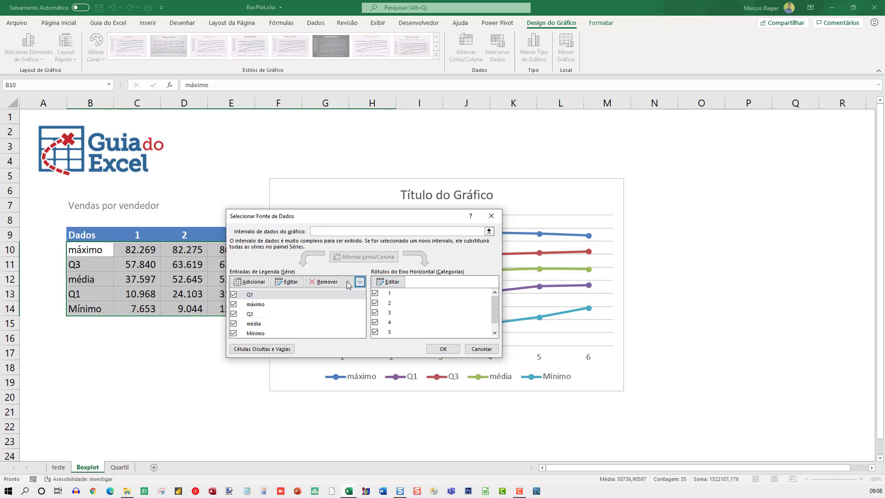
Move the média and Mínimo series above Q3, giving the order Q1, máximo, média, Mínimo, Q3
click(275, 306)
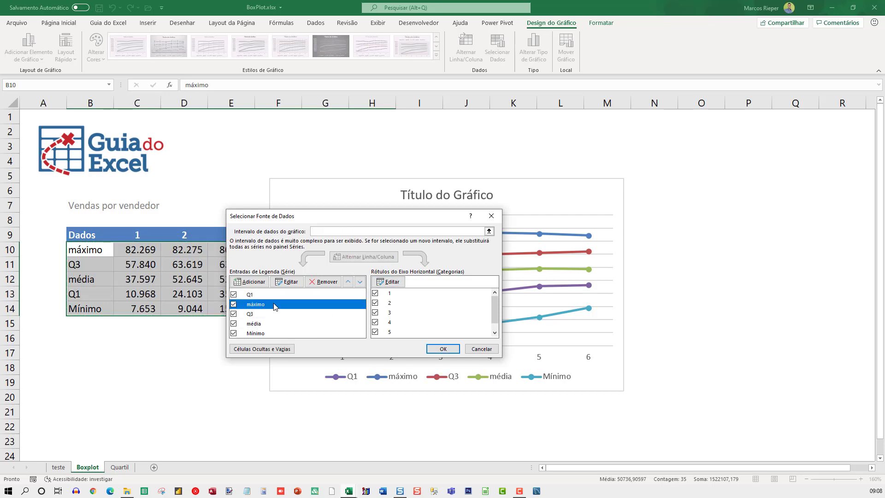
click(259, 324)
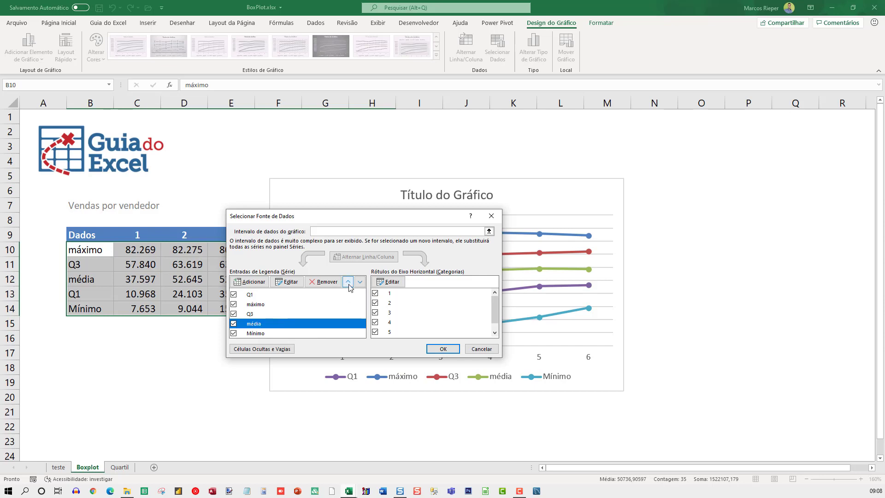
click(349, 282)
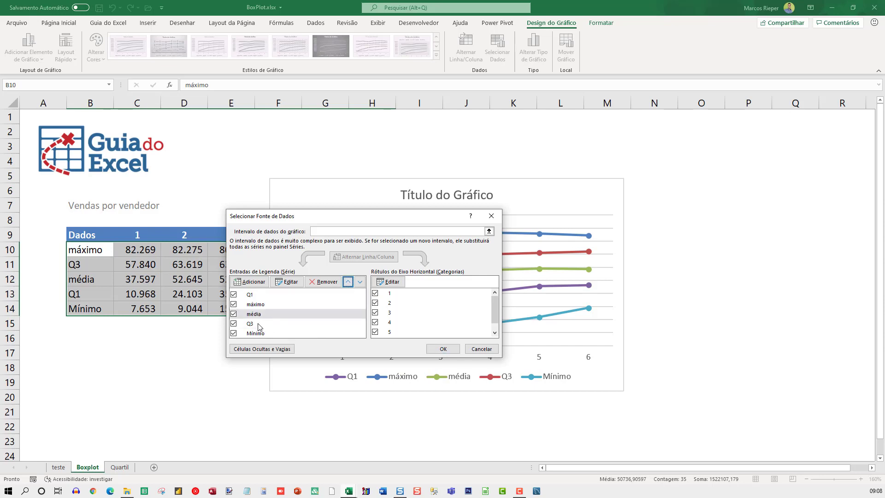
click(254, 334)
click(348, 282)
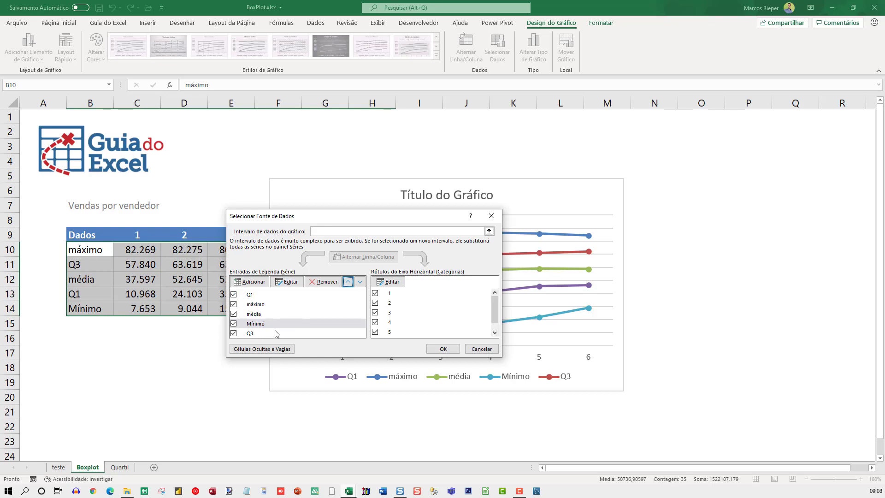
Apply the new series order to the chart and remove the connecting line from the máximo series
click(443, 349)
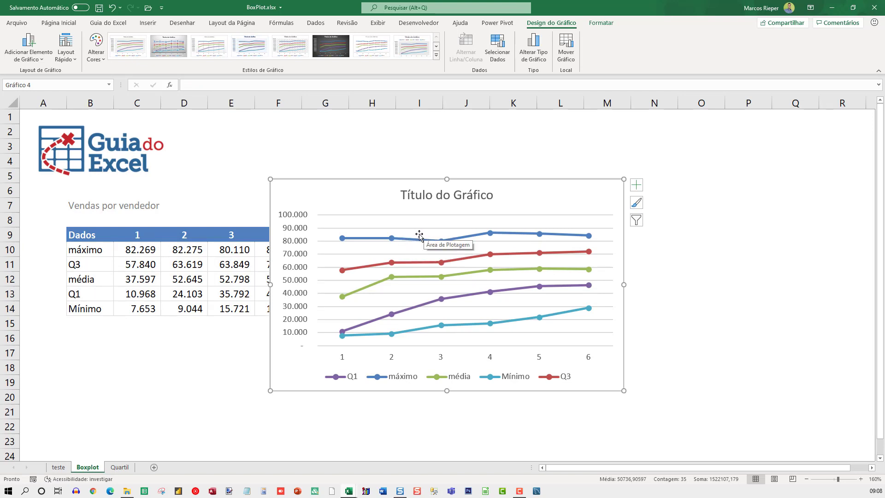
right_click(418, 242)
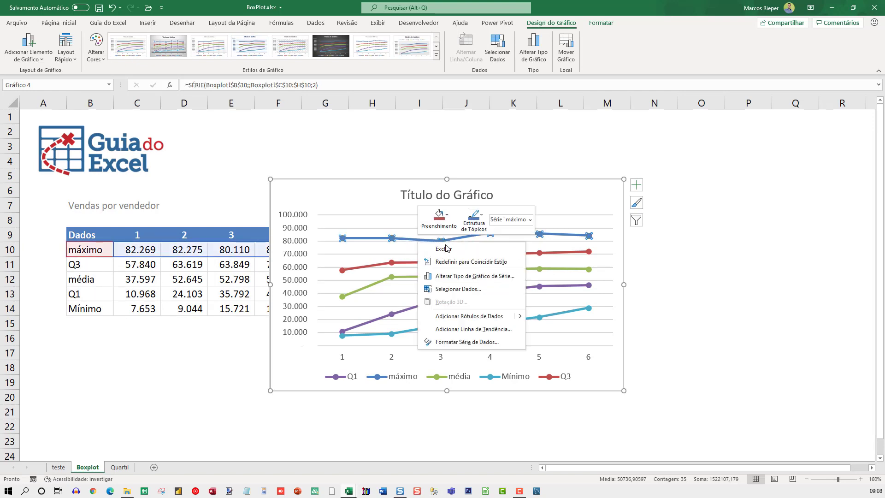
click(457, 342)
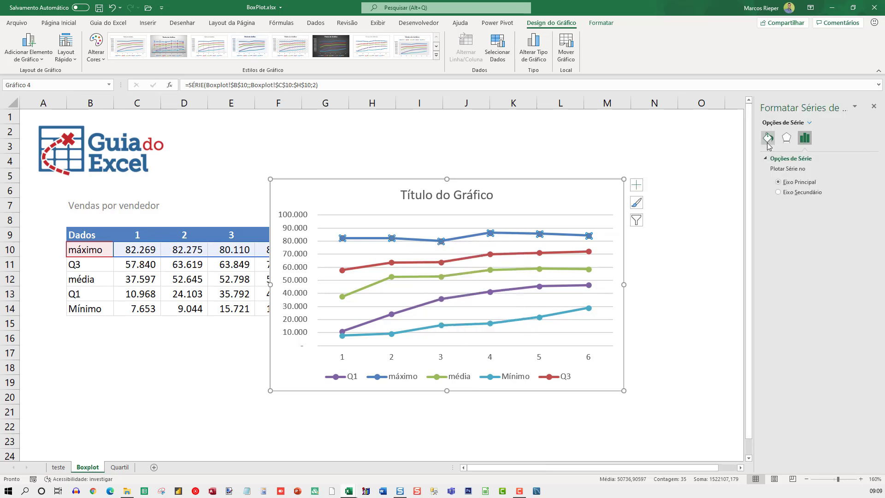
click(767, 139)
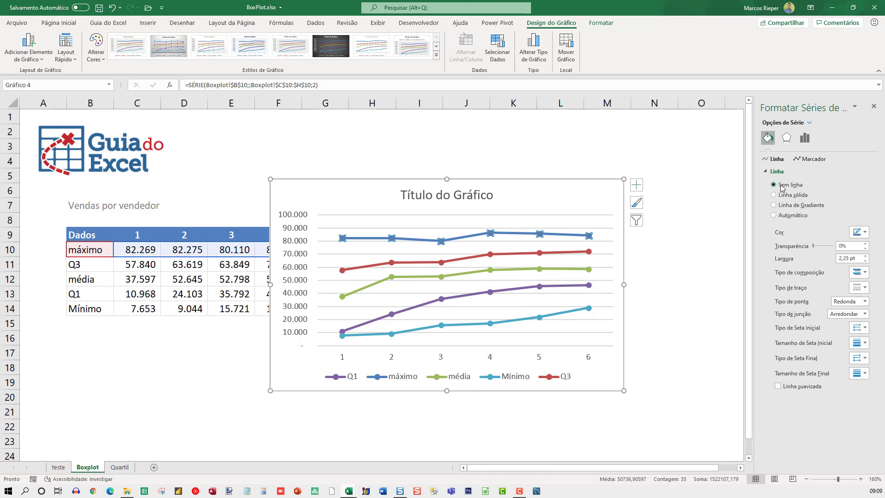
click(781, 185)
Set the máximo series markers to the built-in dash type
click(811, 159)
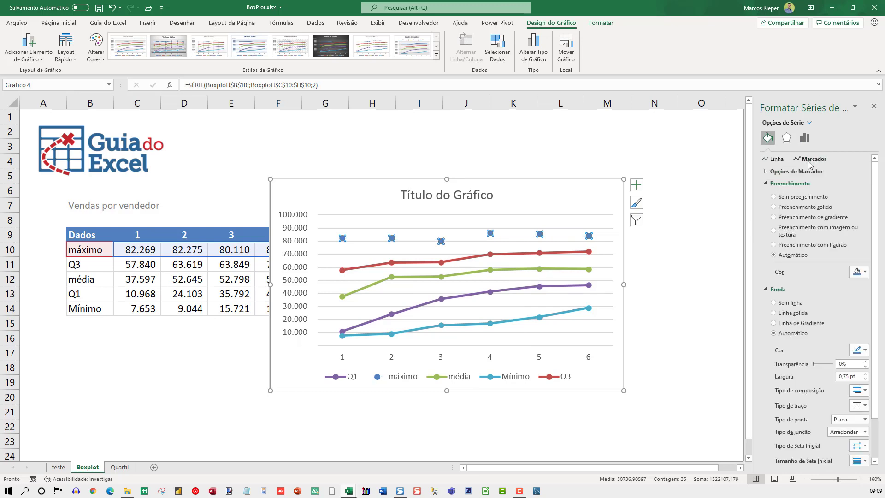
click(769, 175)
click(785, 206)
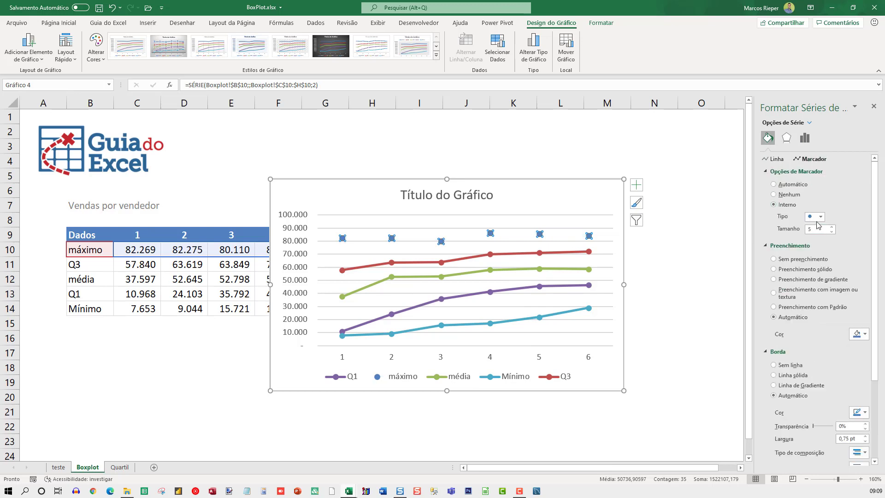
click(820, 217)
click(811, 287)
Fill the máximo series markers with solid black and remove their border
click(860, 334)
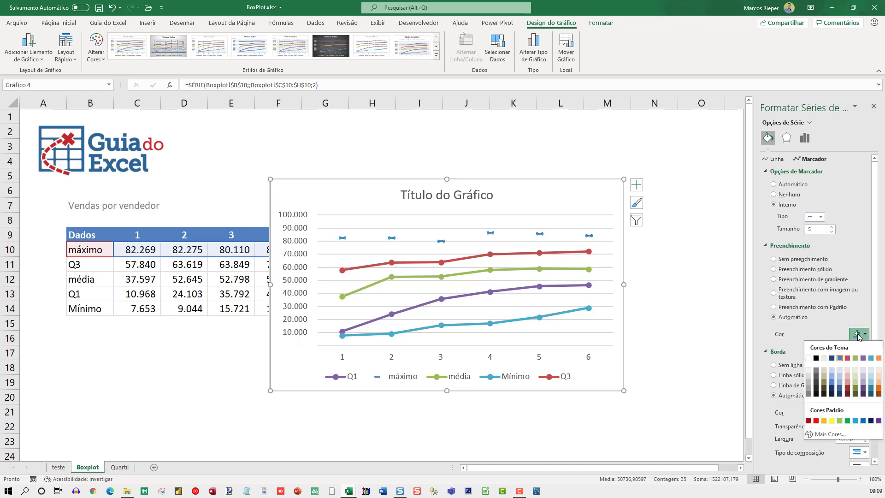
click(791, 309)
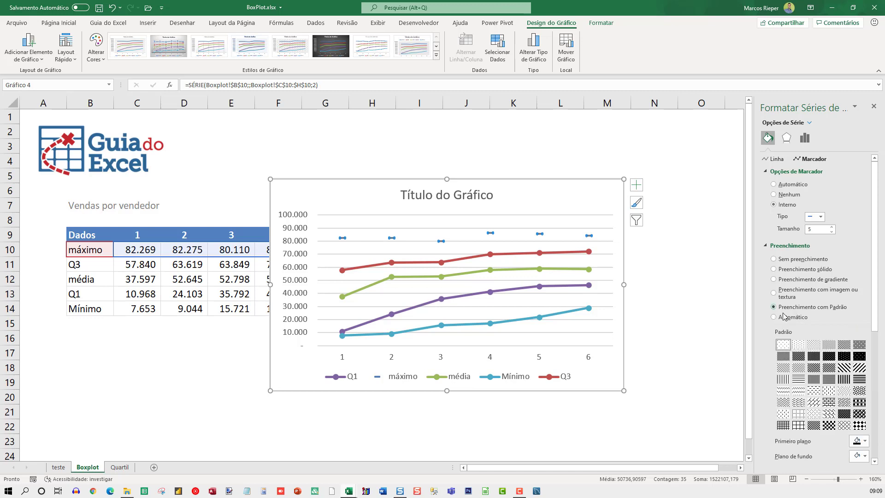
click(784, 317)
click(858, 334)
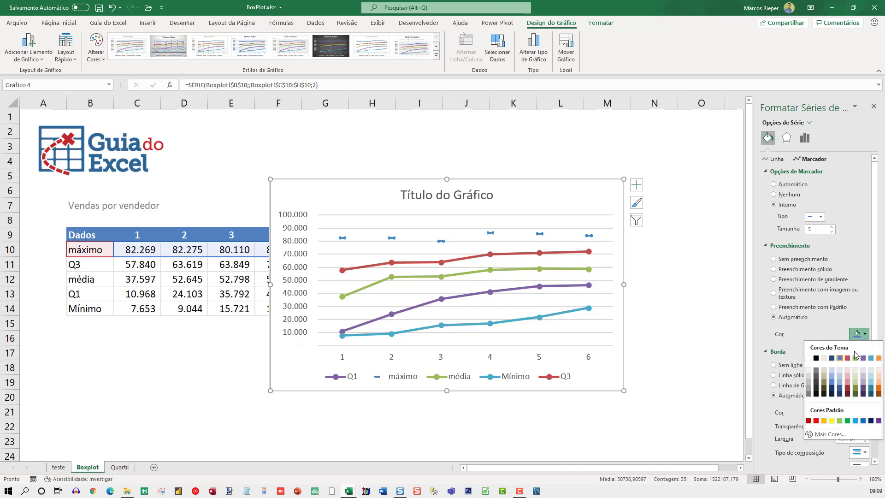
click(813, 359)
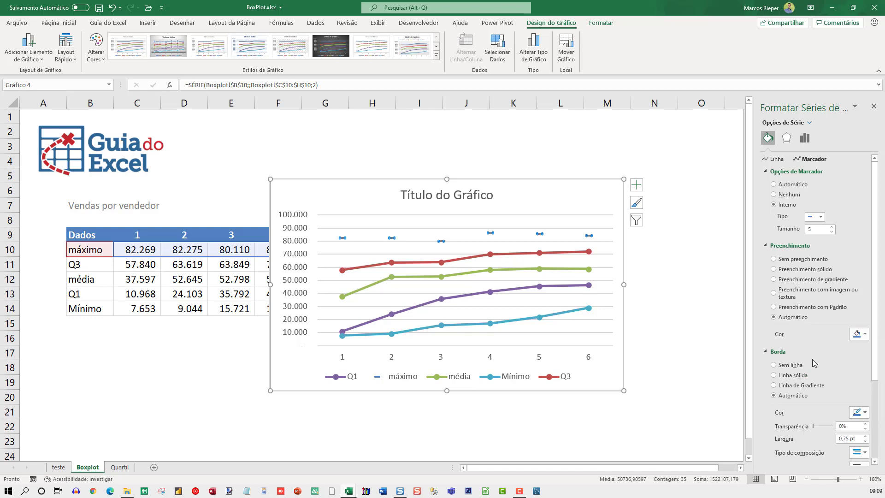
click(788, 377)
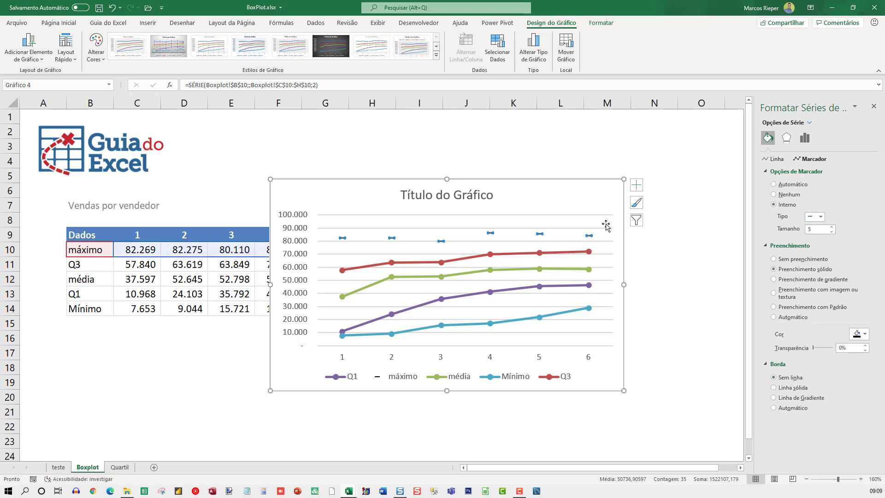
click(604, 199)
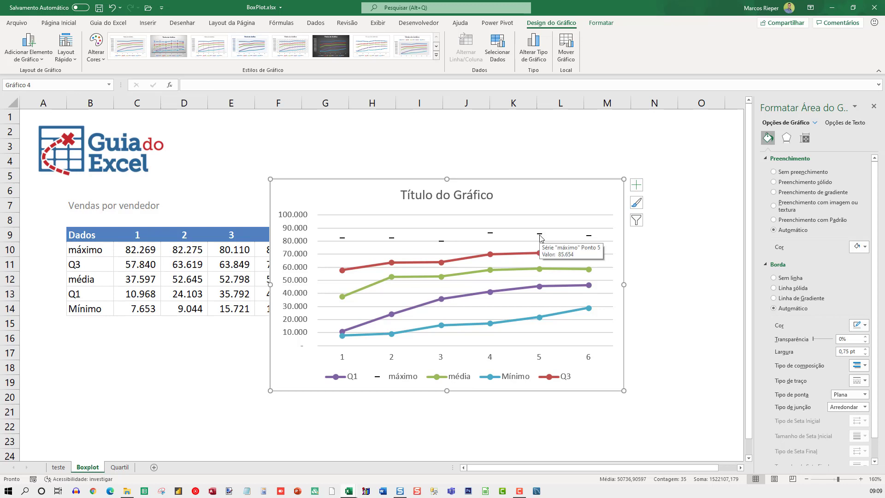
Format the Q3 series with no connecting line and built-in dash markers filled black
click(524, 254)
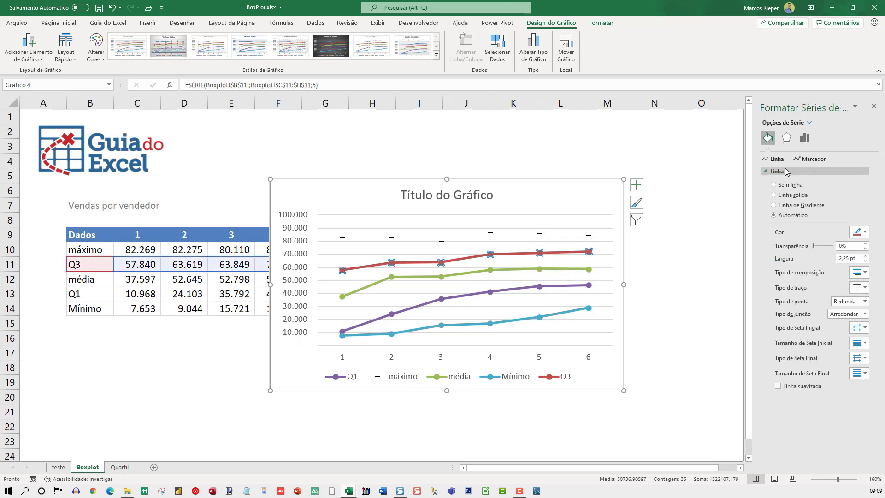
click(774, 185)
click(810, 159)
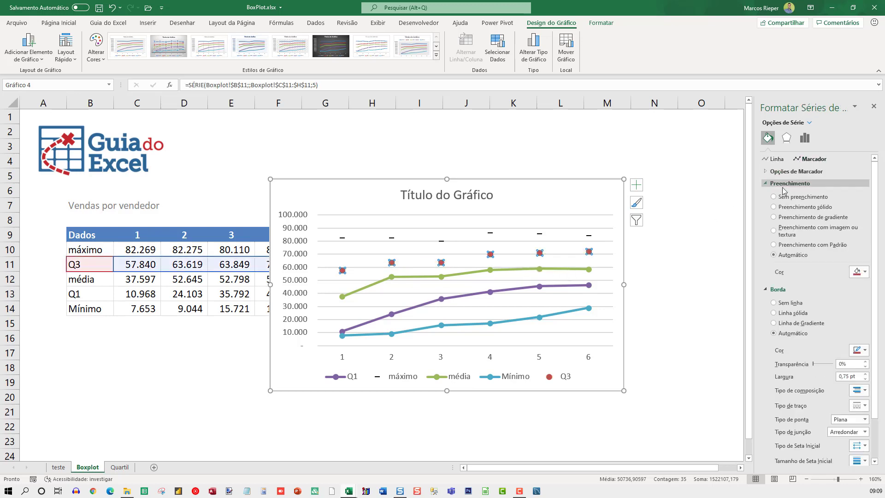
click(784, 172)
click(774, 204)
click(820, 217)
click(814, 283)
click(864, 333)
click(818, 363)
Give the média series built-in dash markers filled black and remove its connecting line
click(579, 270)
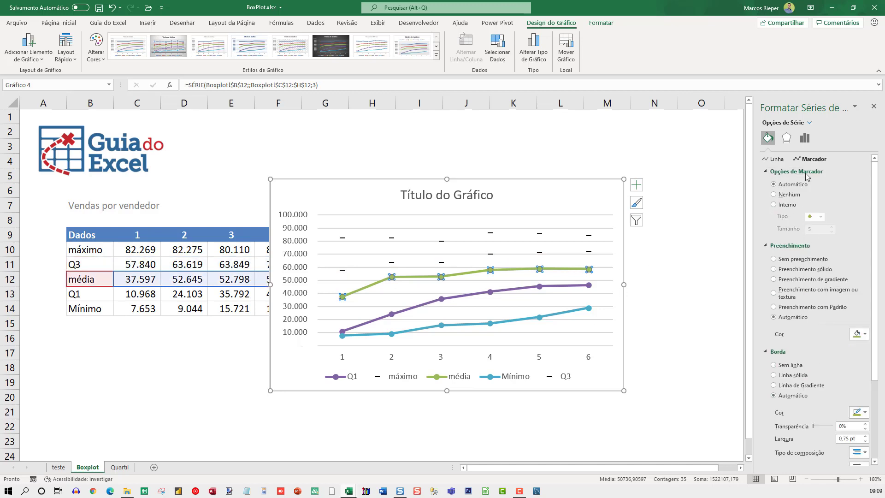
click(776, 204)
click(864, 334)
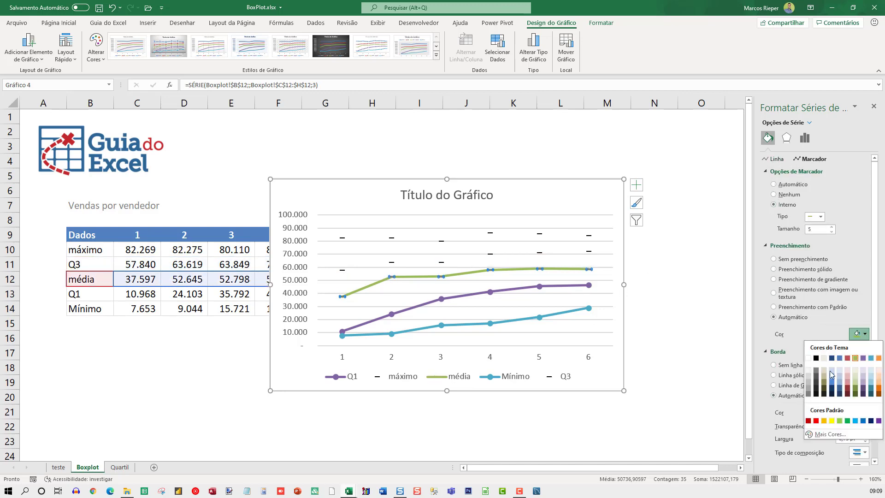
click(818, 363)
click(776, 159)
click(774, 185)
Format the Q1 series with no connecting line and built-in dash markers filled black without a border
click(490, 292)
click(774, 185)
click(810, 159)
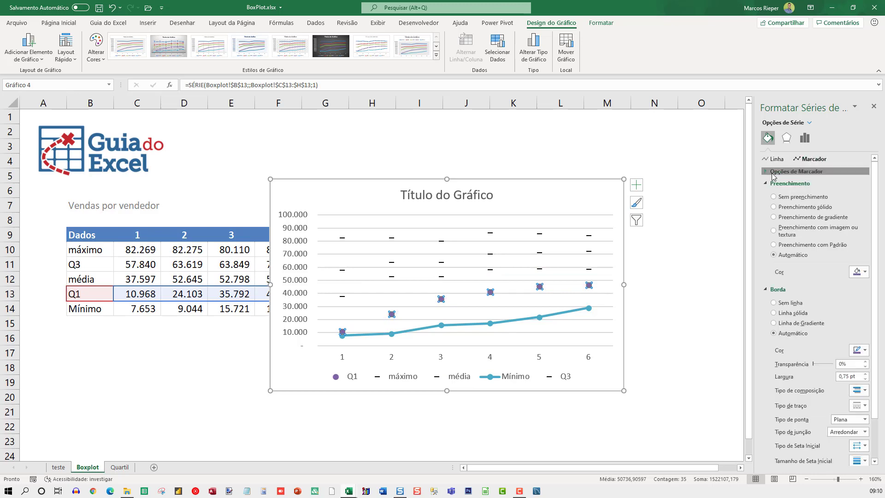
click(784, 171)
click(774, 204)
click(819, 216)
click(814, 283)
click(861, 337)
click(818, 364)
click(792, 377)
Remove the Mínimo series' connecting line and set its markers to the built-in dash type
click(576, 311)
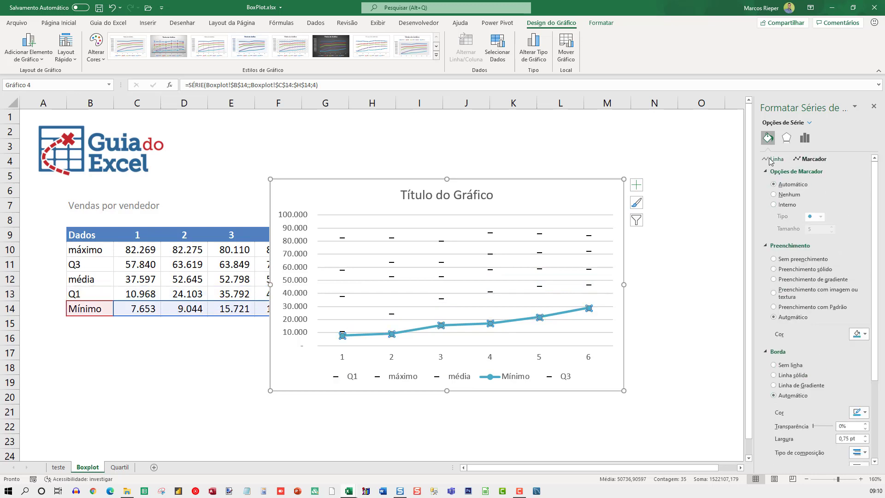
click(774, 159)
click(775, 184)
click(805, 160)
click(792, 171)
click(789, 204)
click(819, 216)
click(814, 283)
Fill the Mínimo series markers black without a border and close the series formatting
click(861, 334)
click(818, 364)
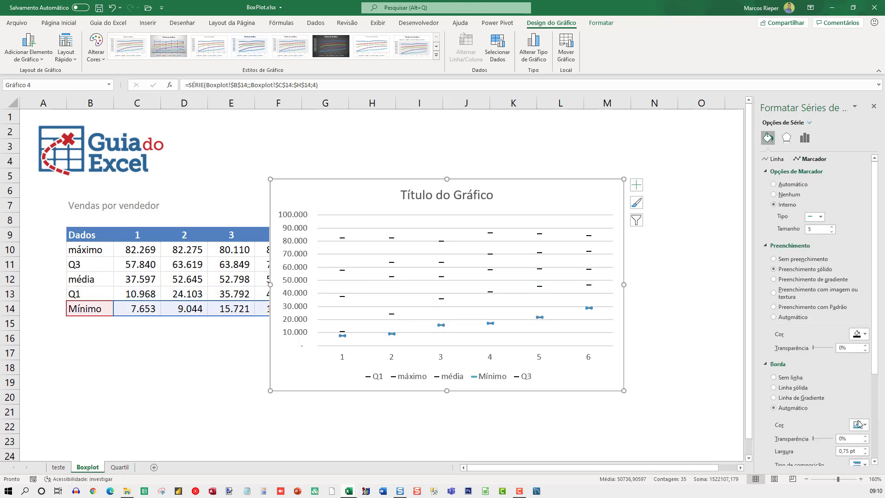
click(792, 377)
click(874, 107)
click(748, 279)
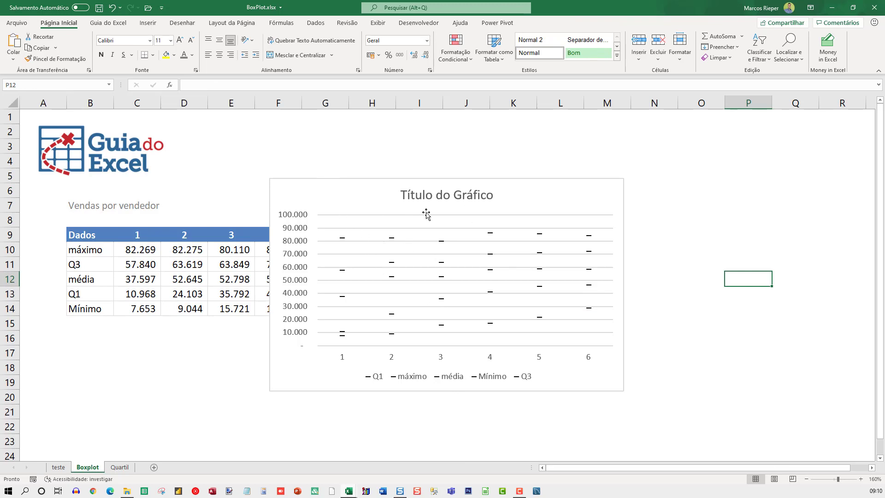
Add high-low lines (Linhas de Máximo/Mínimo) to the chart
click(343, 185)
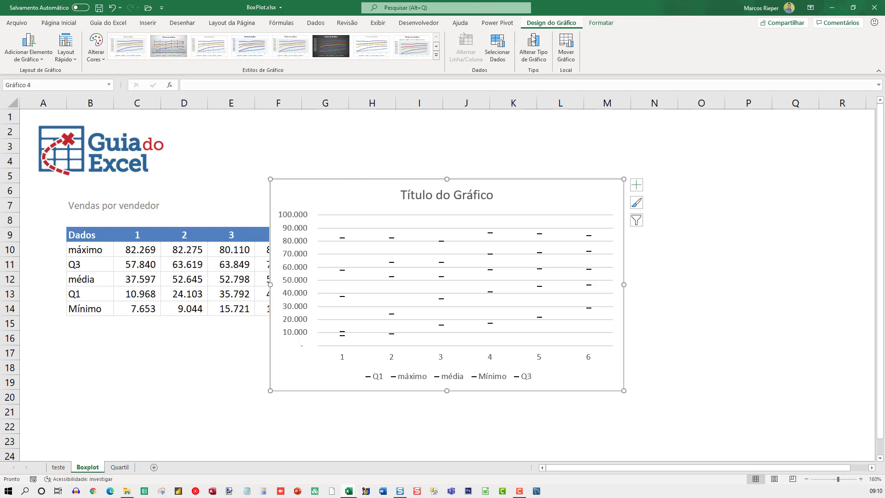
click(35, 60)
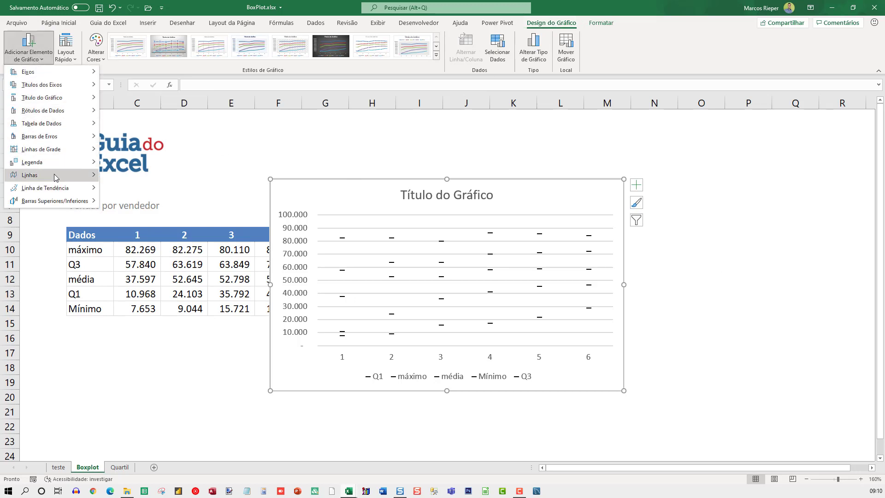
mouse_move(67, 176)
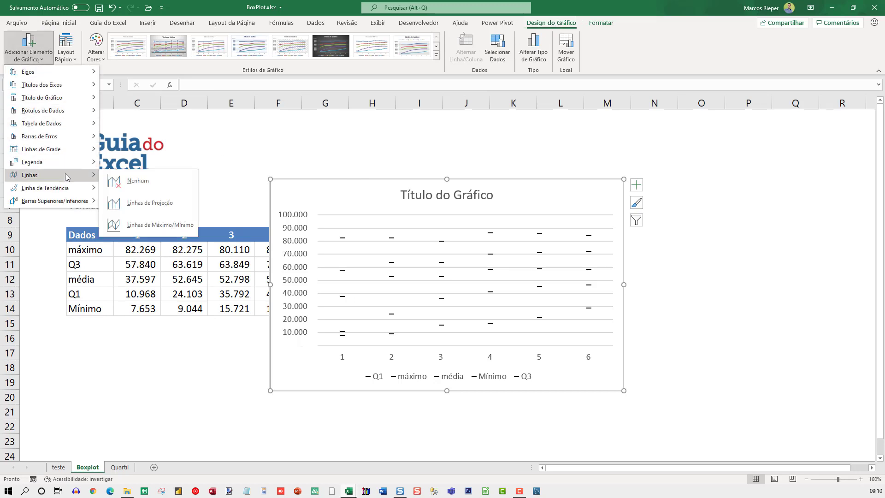
click(153, 226)
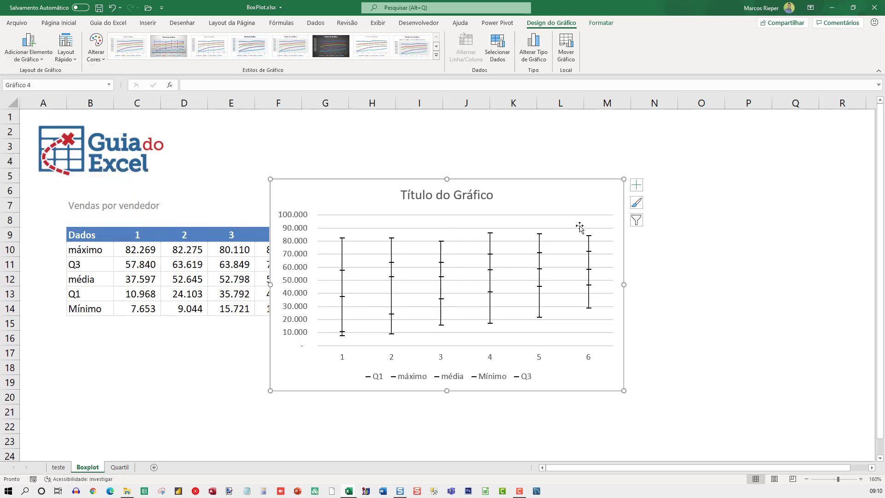
Add up/down bars (Barras Superiores/Inferiores) to the chart to form the boxes
click(39, 52)
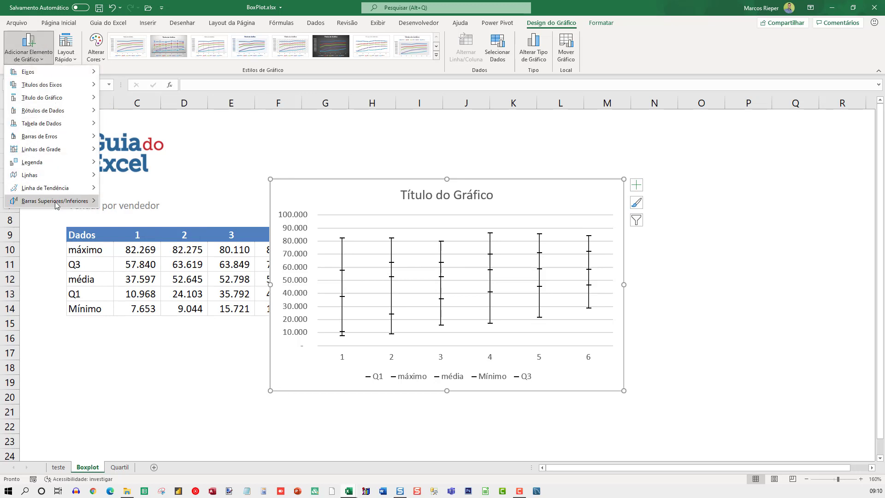
mouse_move(56, 203)
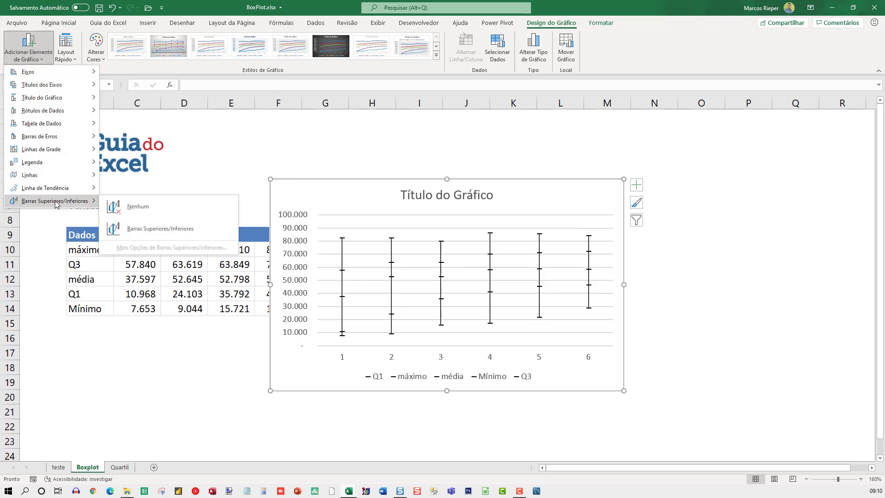
click(160, 229)
Place the chart beside the Vendas por vendedor table, slightly enlarged, and delete its legend
drag(381, 187, 510, 172)
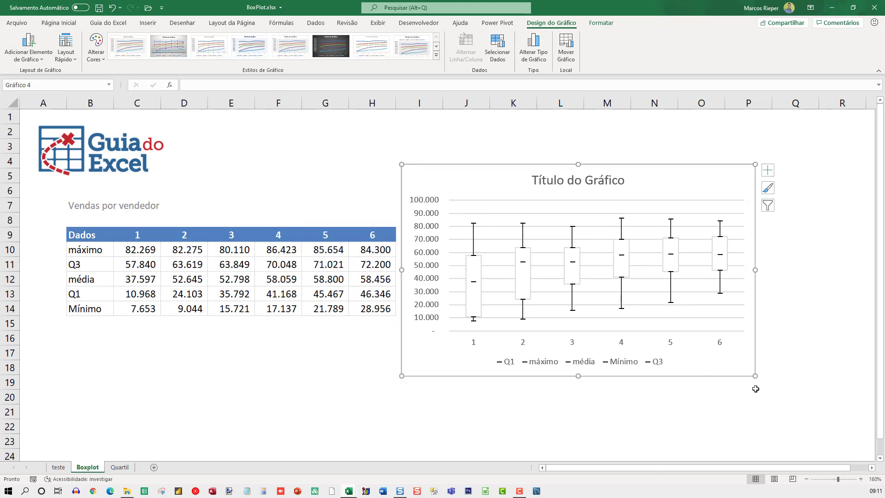
drag(755, 375, 812, 397)
click(597, 386)
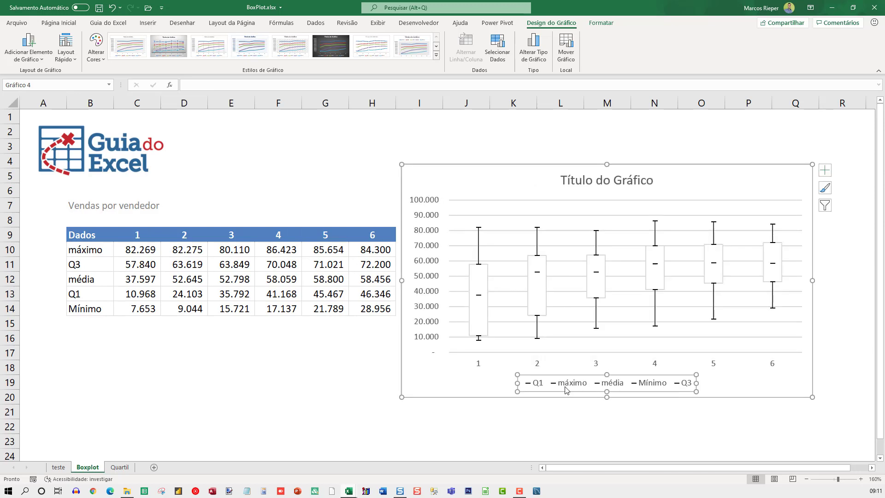
key(Delete)
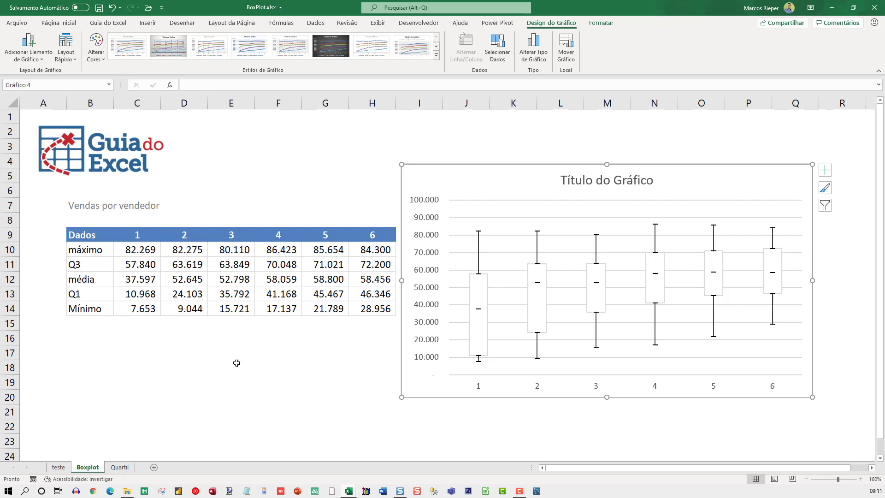
Open the teste sheet and examine the example box plot's callouts for the maximum, 3º quartil, média, 1º quartil and minimum
click(59, 467)
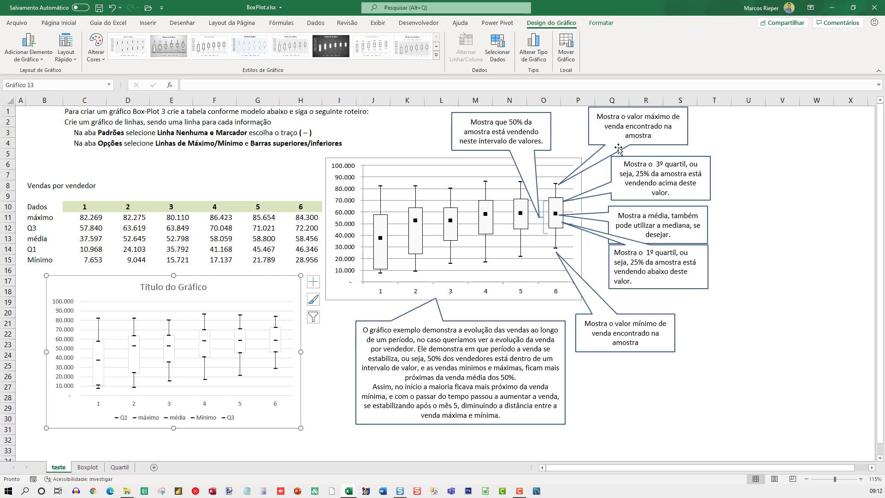
mouse_move(557, 184)
mouse_move(558, 201)
mouse_move(560, 232)
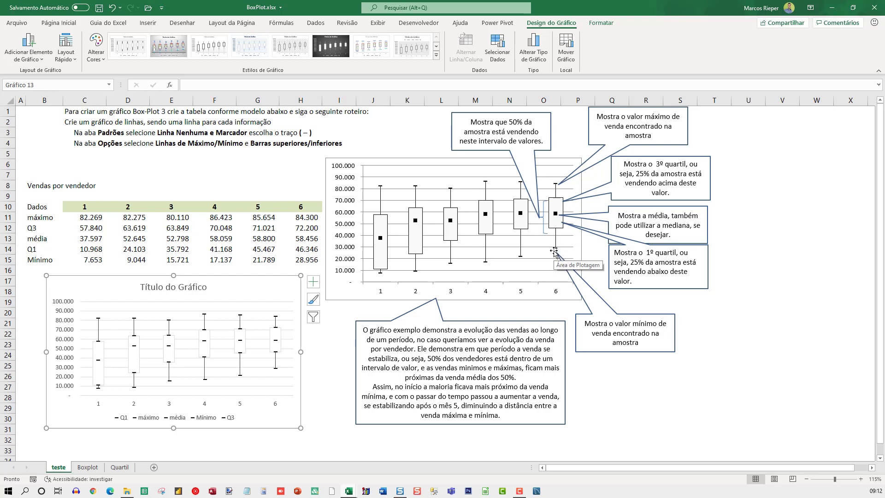
mouse_move(556, 249)
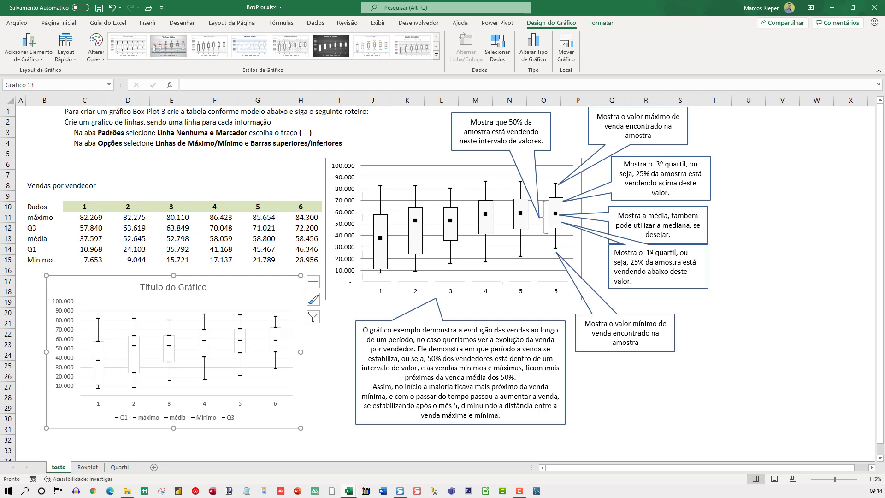
click(381, 238)
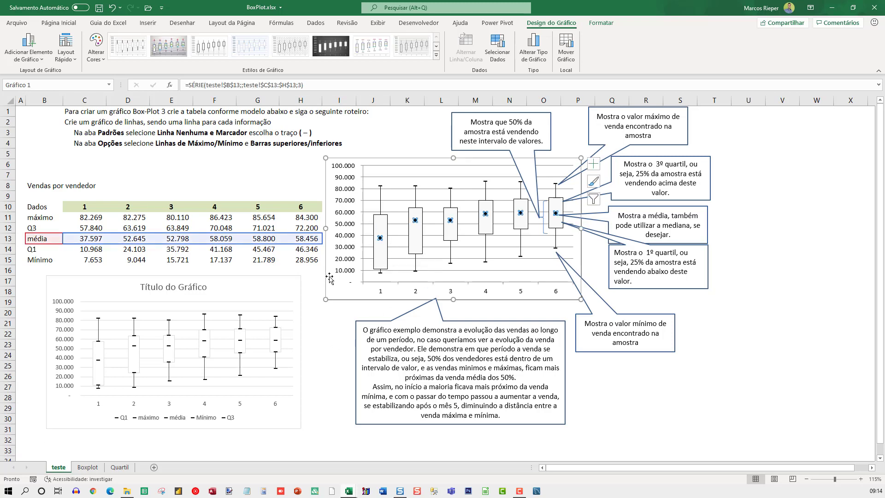
click(645, 365)
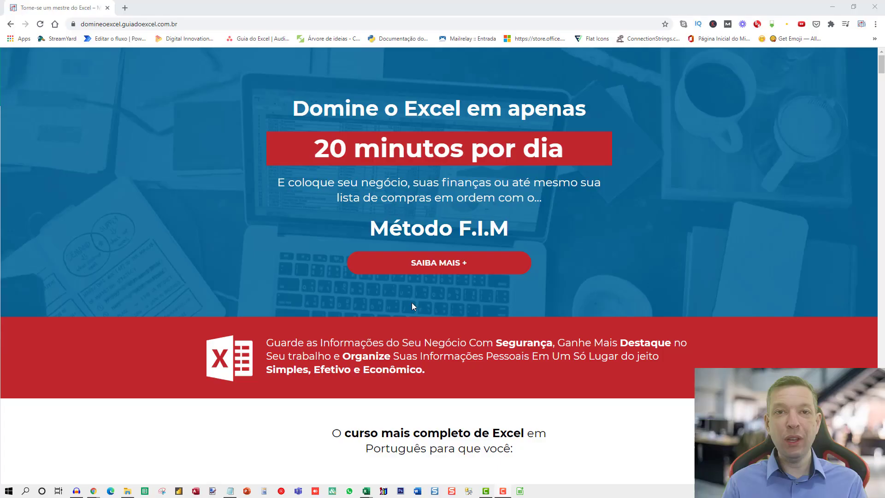
scroll(275, 280, down, 12)
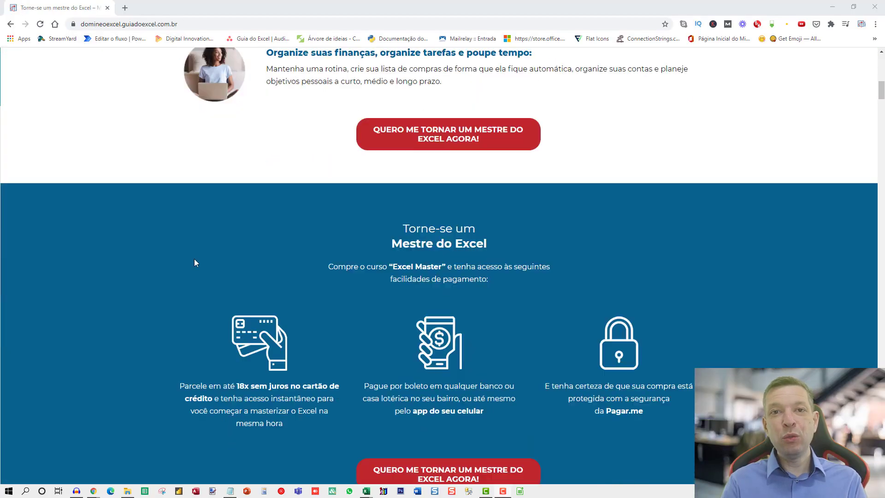
Look through the Excel Master course page in Chrome, covering its lesson lists, testimonials, bonuses, guarantee, price and the Dúvidas Frequentes section
scroll(195, 261, down, 20)
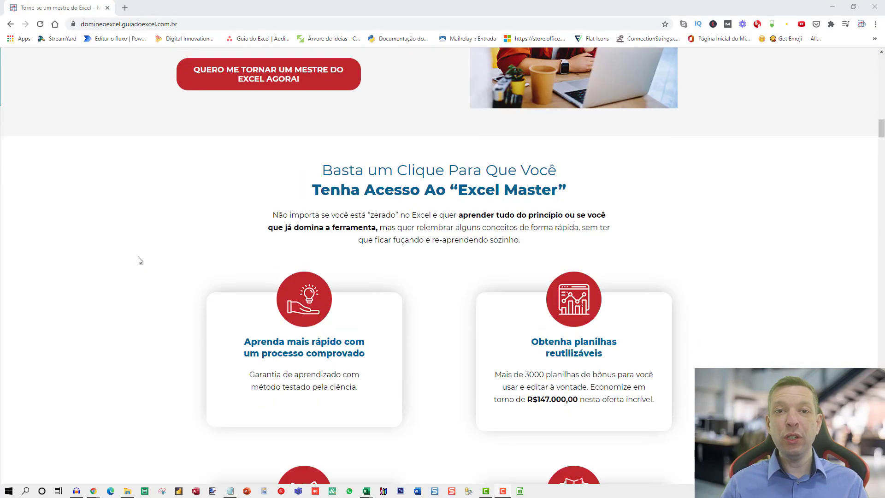
scroll(140, 261, down, 12)
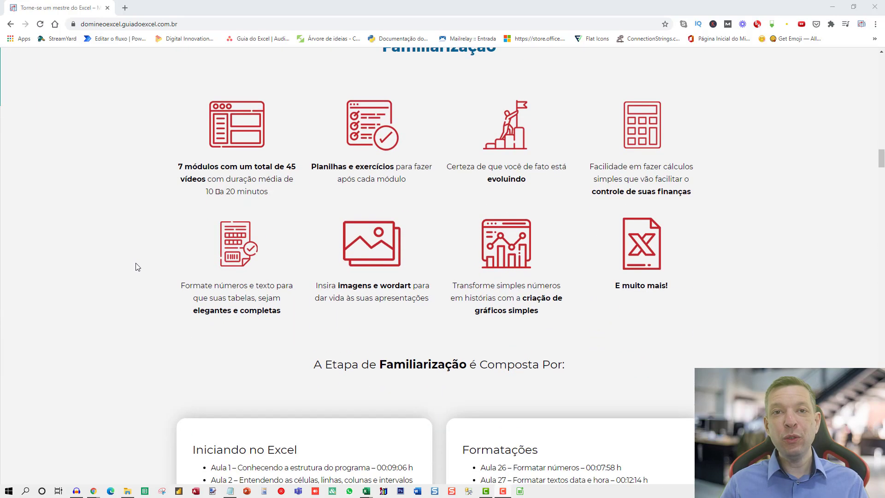
scroll(138, 267, down, 20)
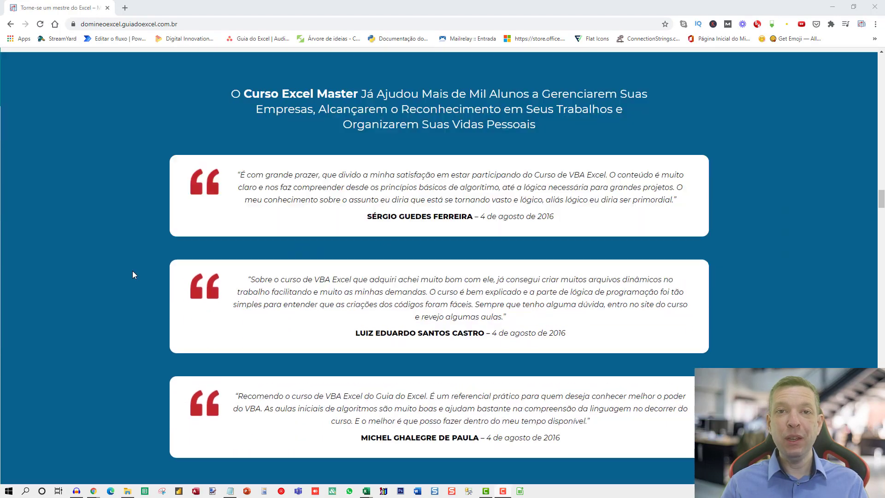
scroll(133, 275, down, 20)
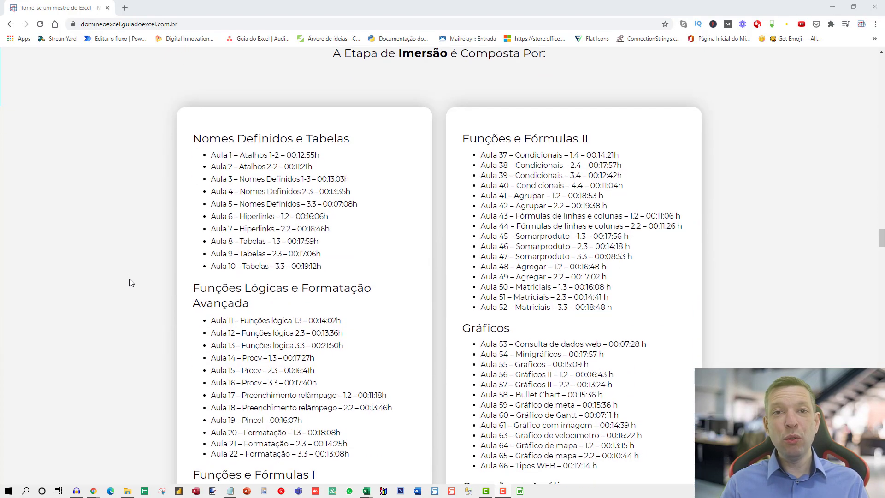
scroll(131, 282, down, 15)
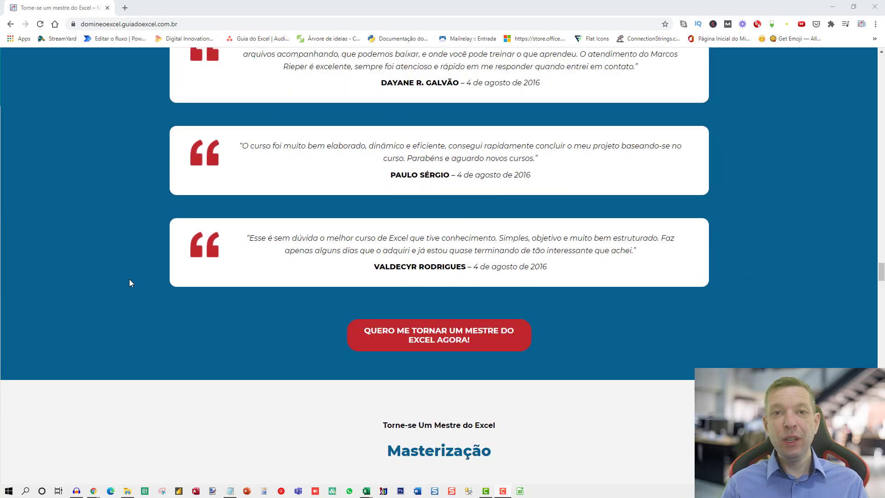
scroll(130, 283, down, 15)
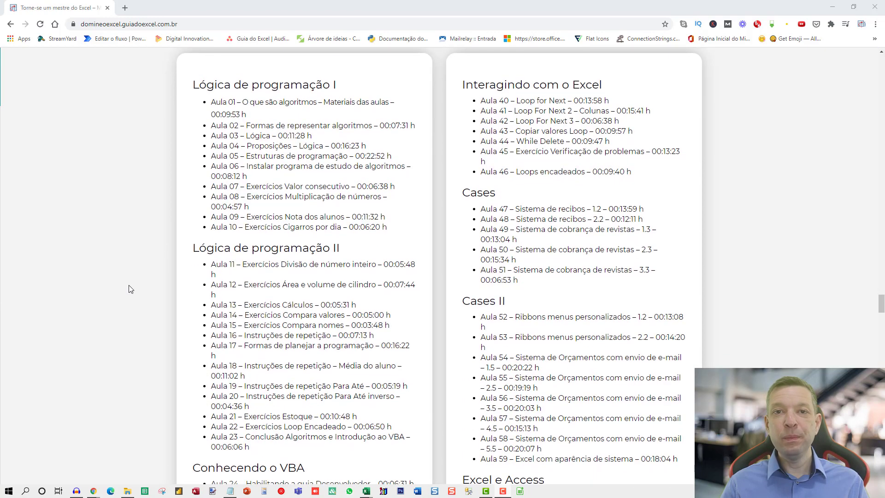
scroll(130, 287, down, 20)
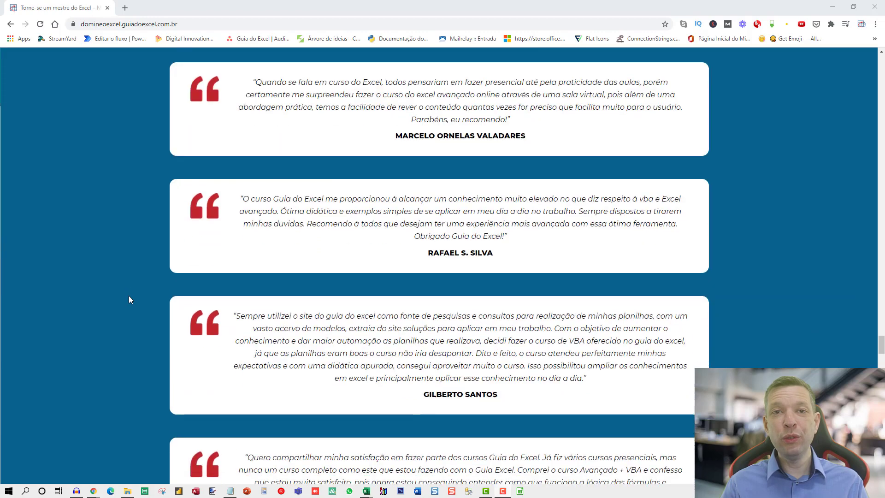
scroll(128, 300, down, 20)
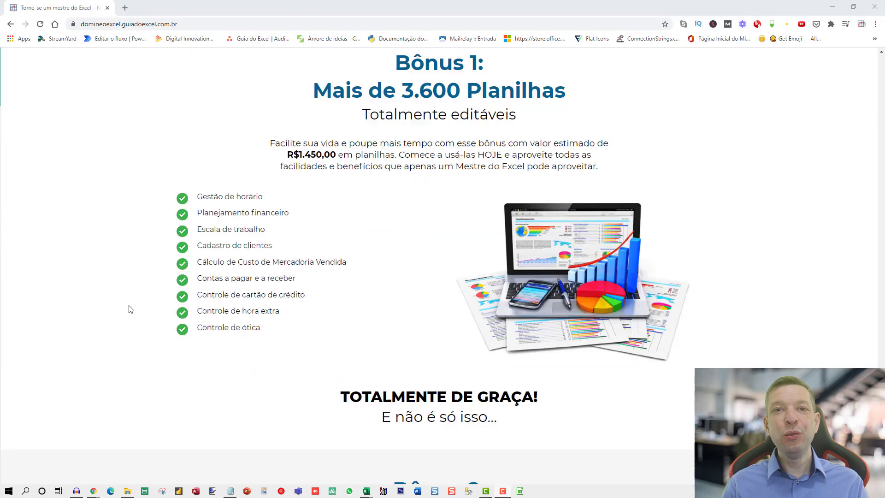
scroll(131, 309, down, 20)
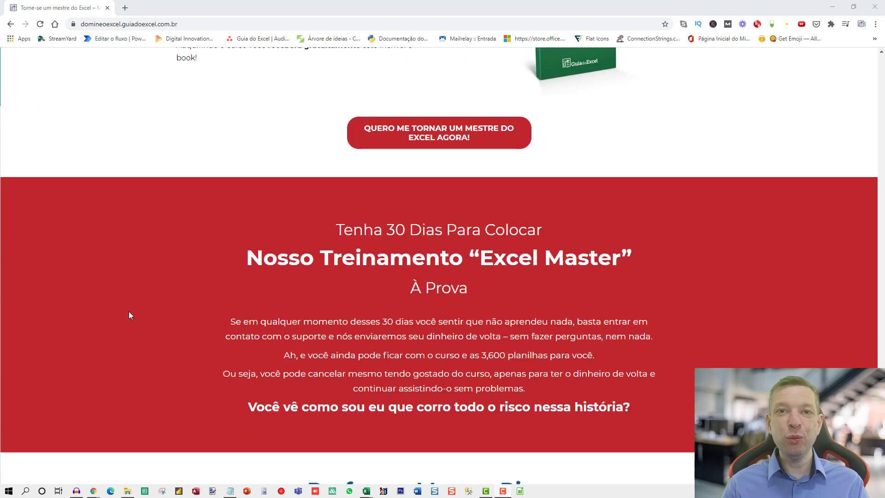
scroll(129, 316, down, 20)
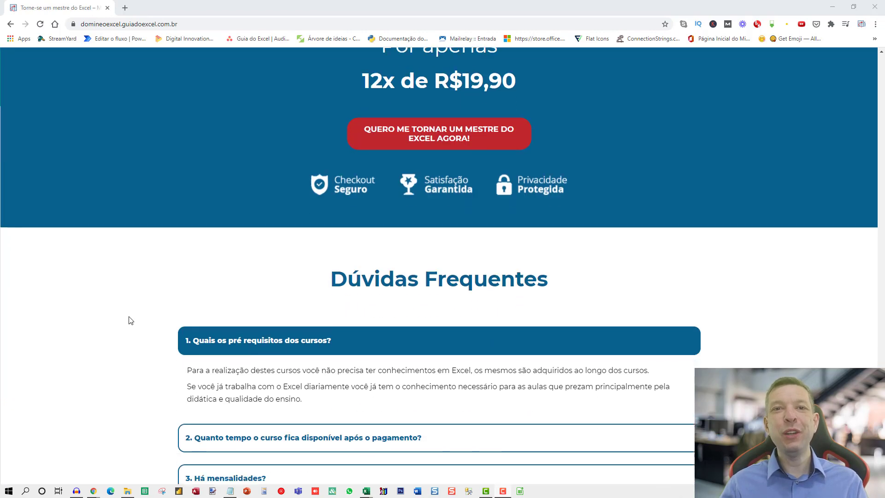
scroll(128, 321, down, 5)
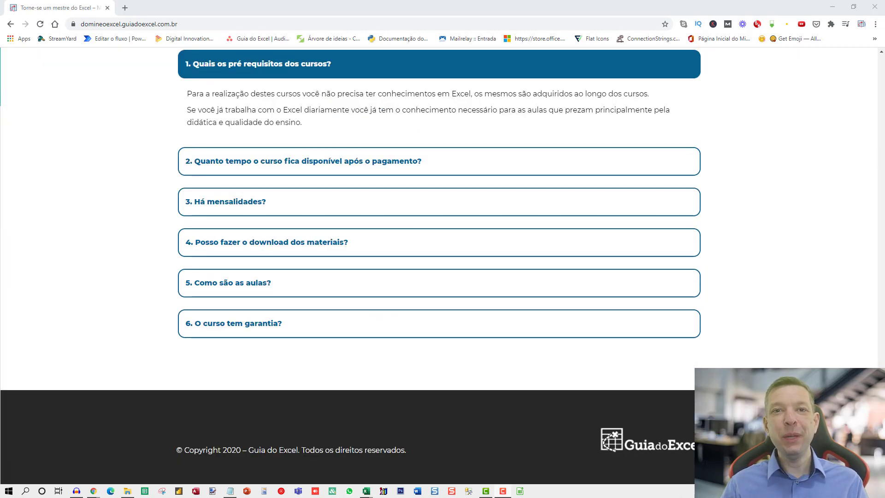